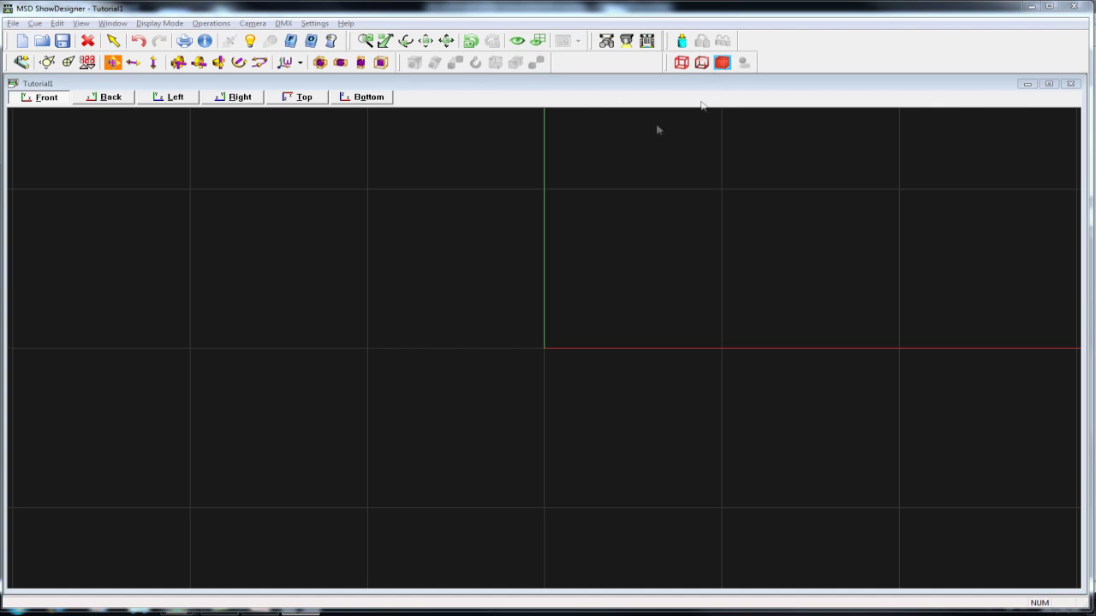
- Search the ShowDesigner Help contents for 'Icons' and scroll through the Icons chart
click(347, 23)
click(375, 38)
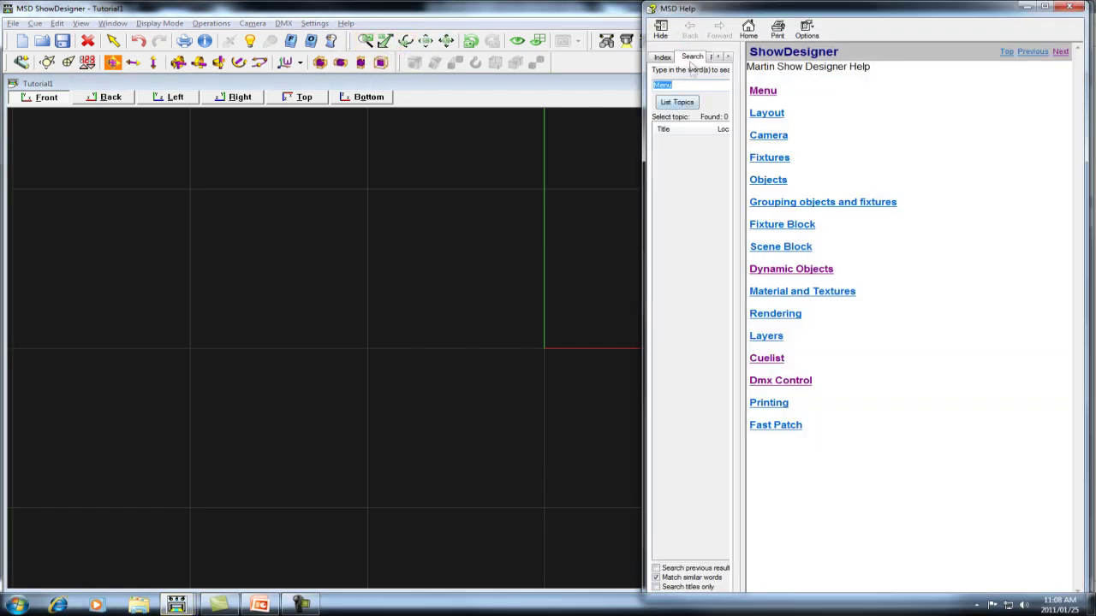
key(BackSpace)
key(Return)
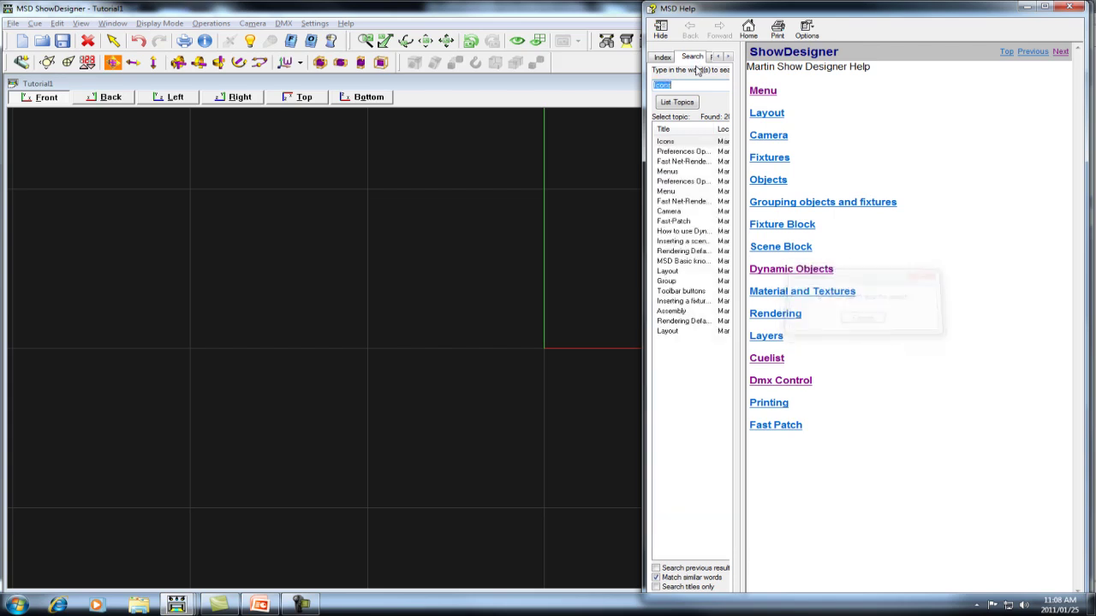
double_click(668, 142)
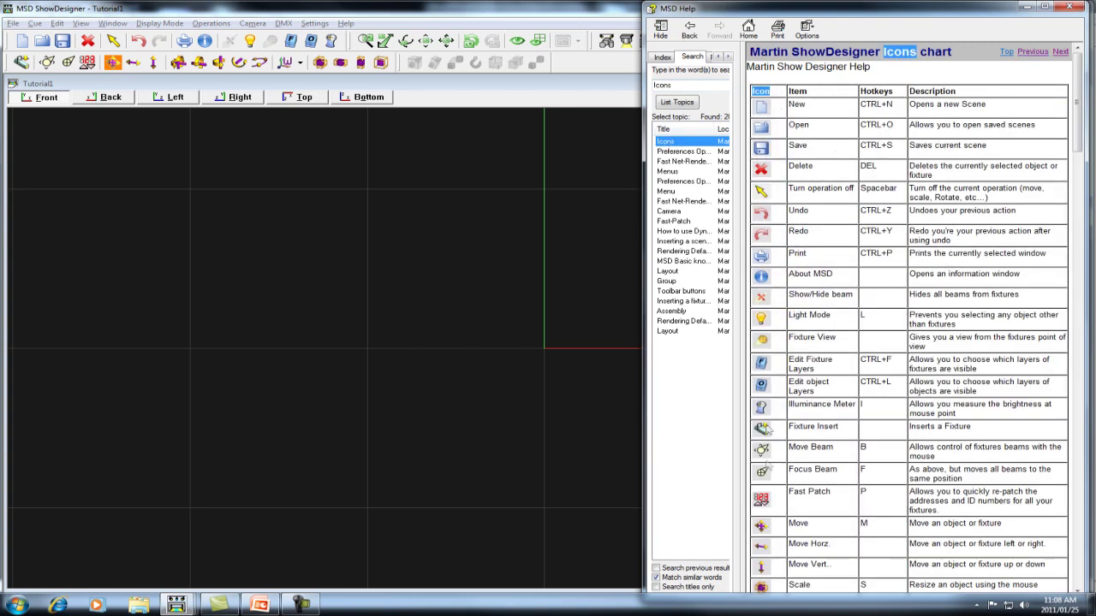
click(803, 224)
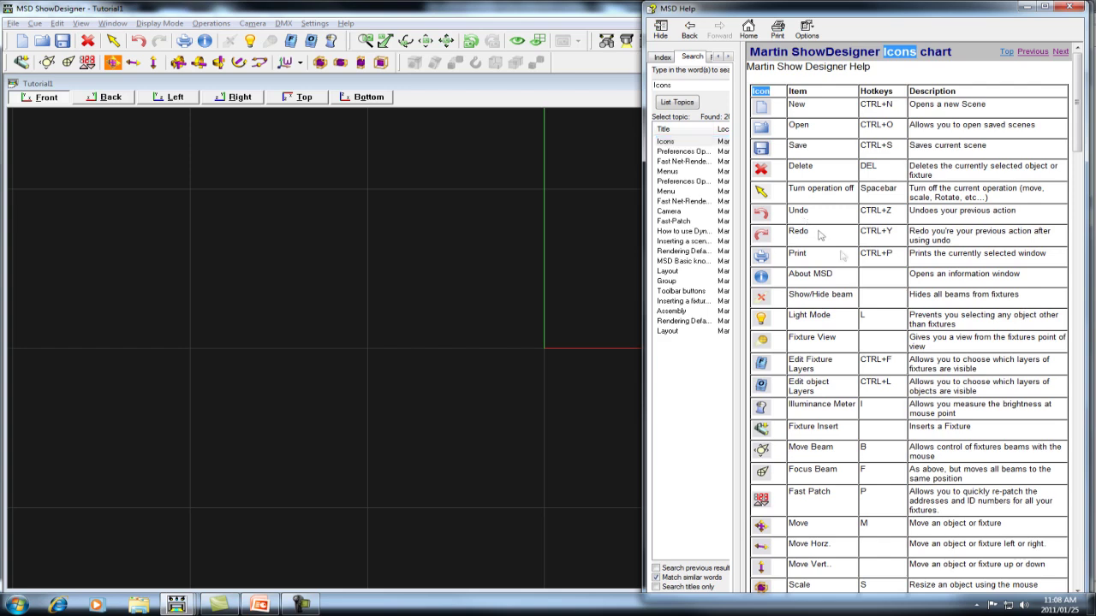
scroll(821, 248, down, 5)
scroll(832, 257, down, 3)
scroll(848, 214, up, 10)
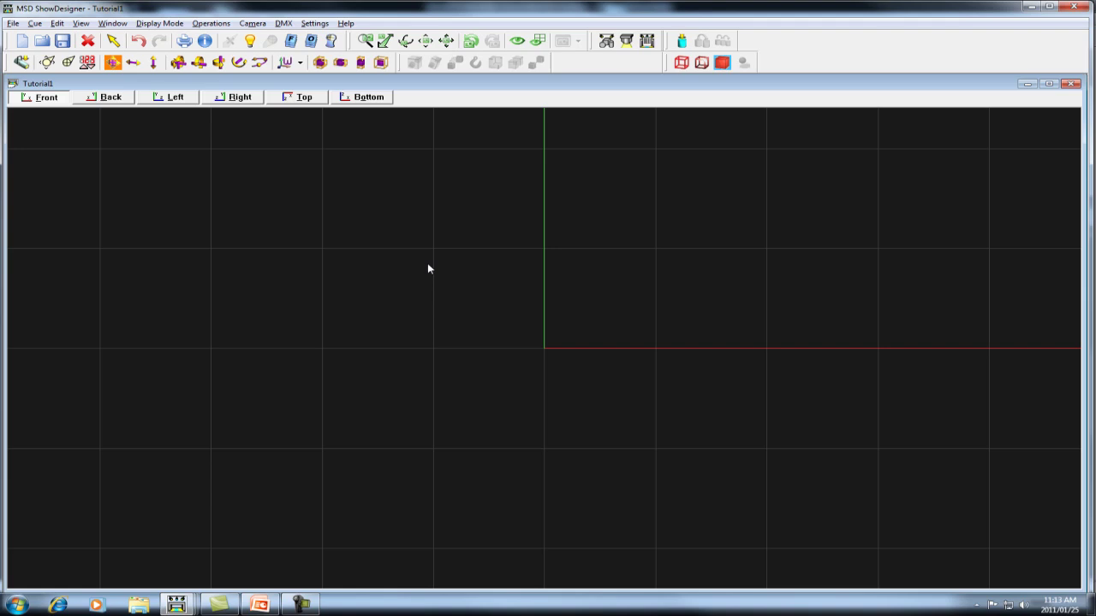
- Zoom the viewport and switch the empty Tutorial1 stage to the Right view
scroll(548, 469, down, 2)
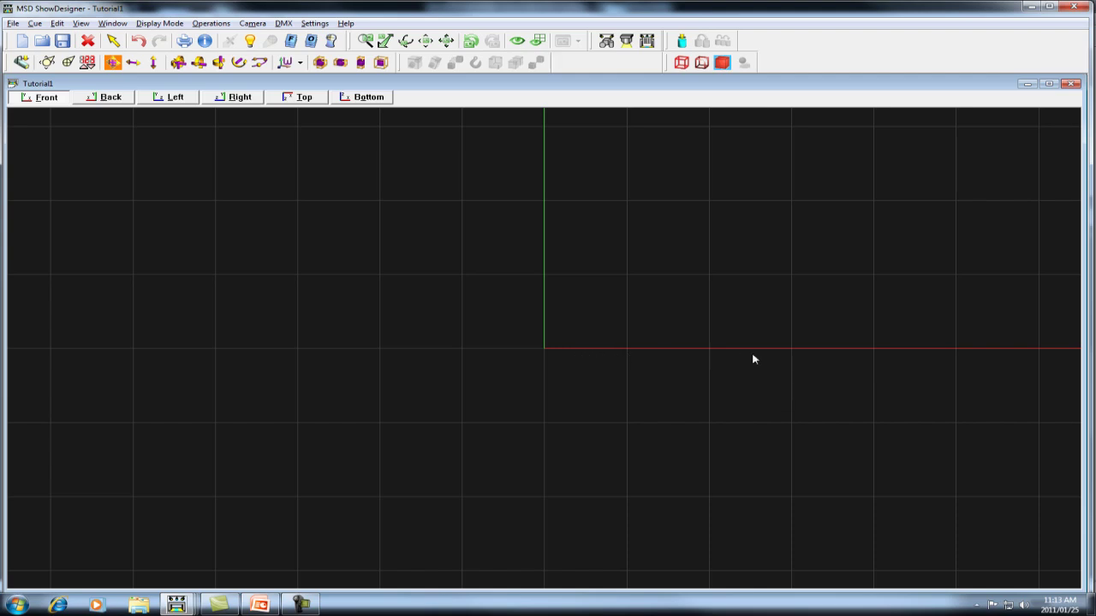
click(232, 98)
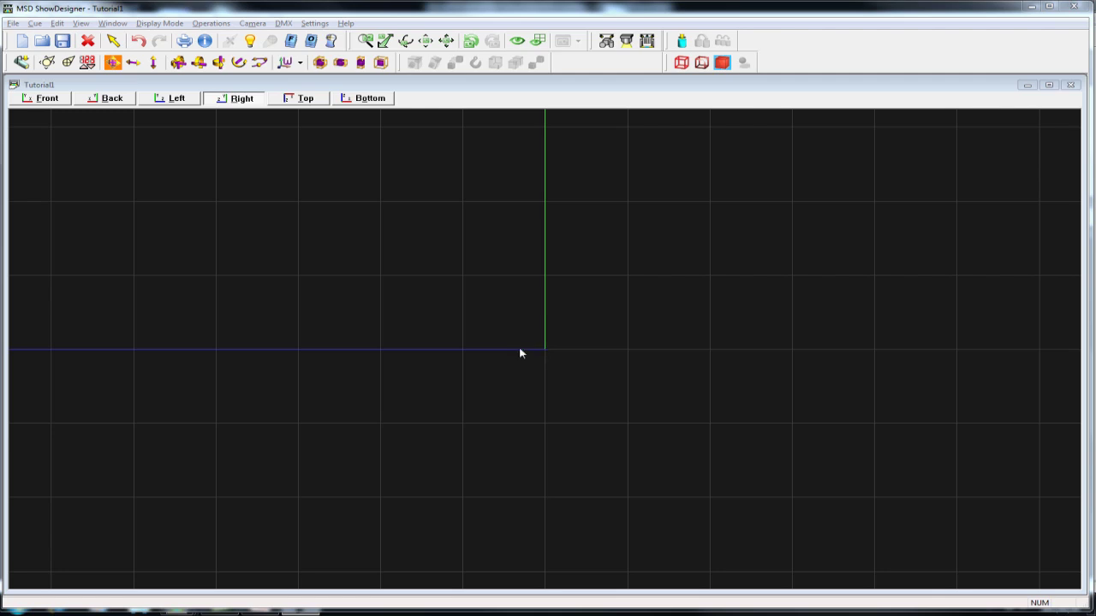
- Return Tutorial1 to the Front view and resize its window into the top-left area
click(44, 98)
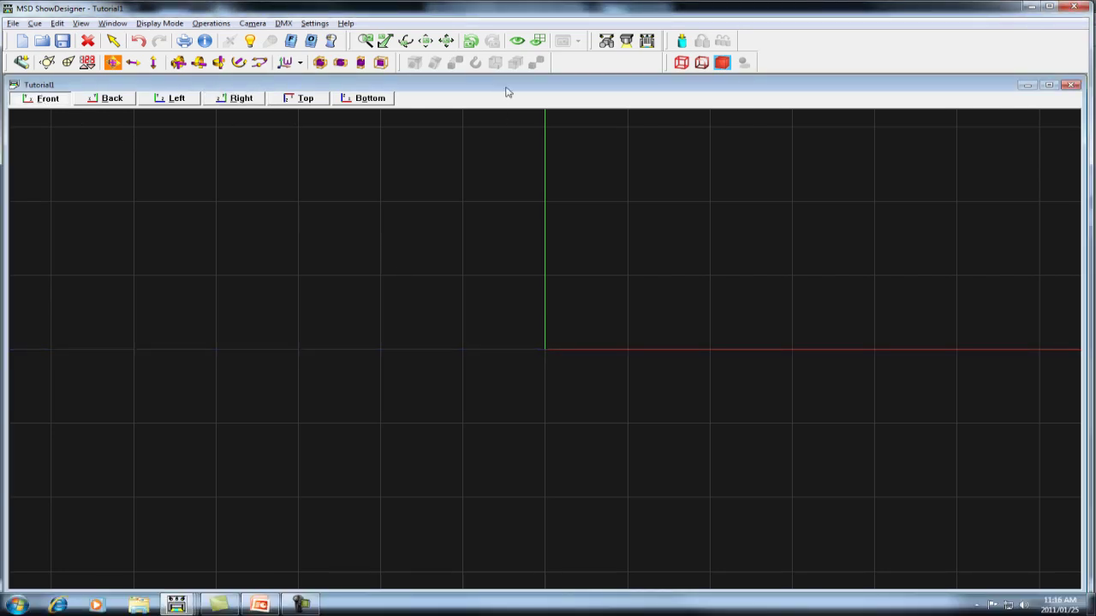
drag(506, 92, 347, 145)
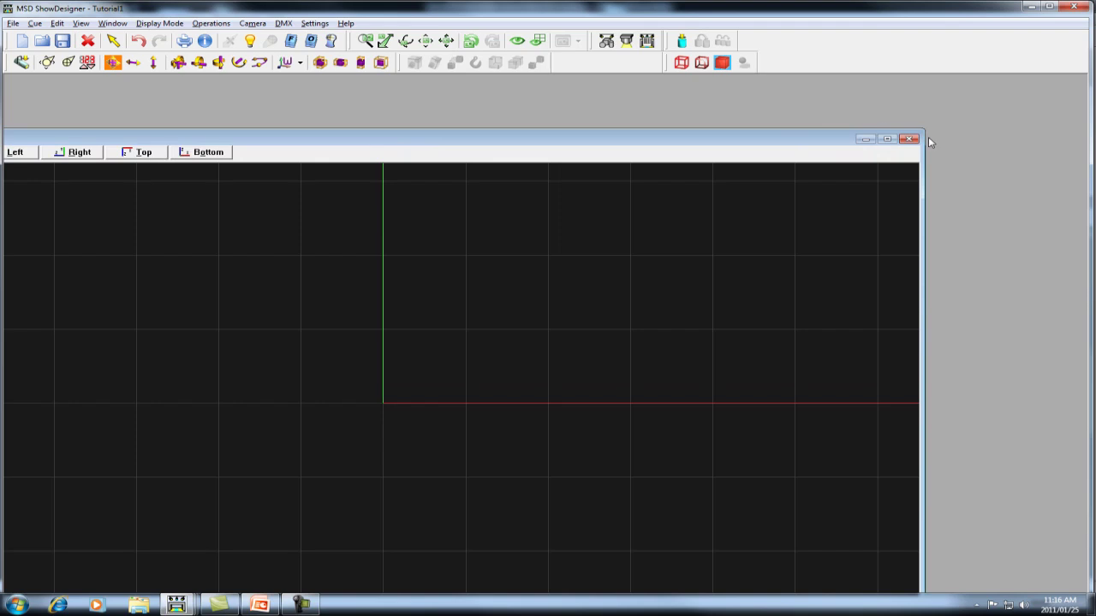
drag(925, 133, 240, 420)
drag(153, 430, 315, 88)
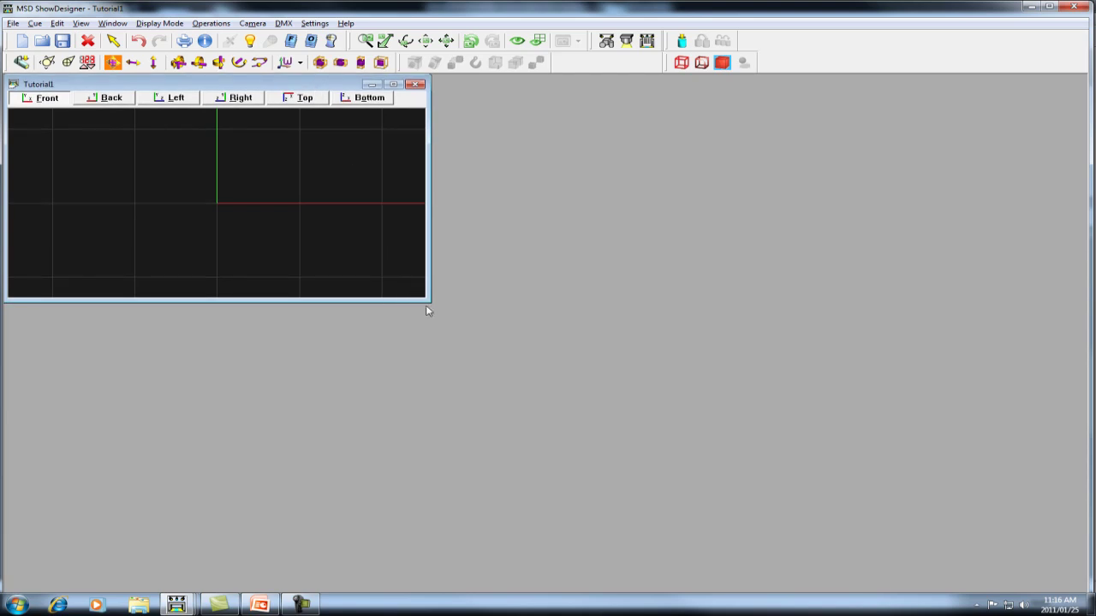
drag(427, 308, 566, 409)
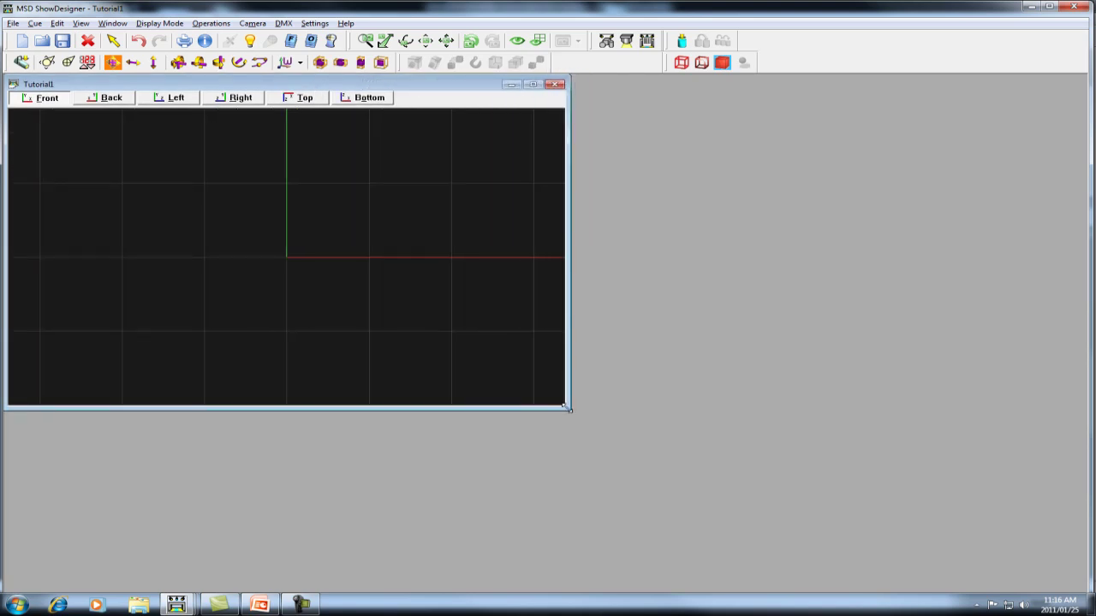
- Add a second 2D window, Tutorial1:2, and fit it below Tutorial1:1
click(113, 23)
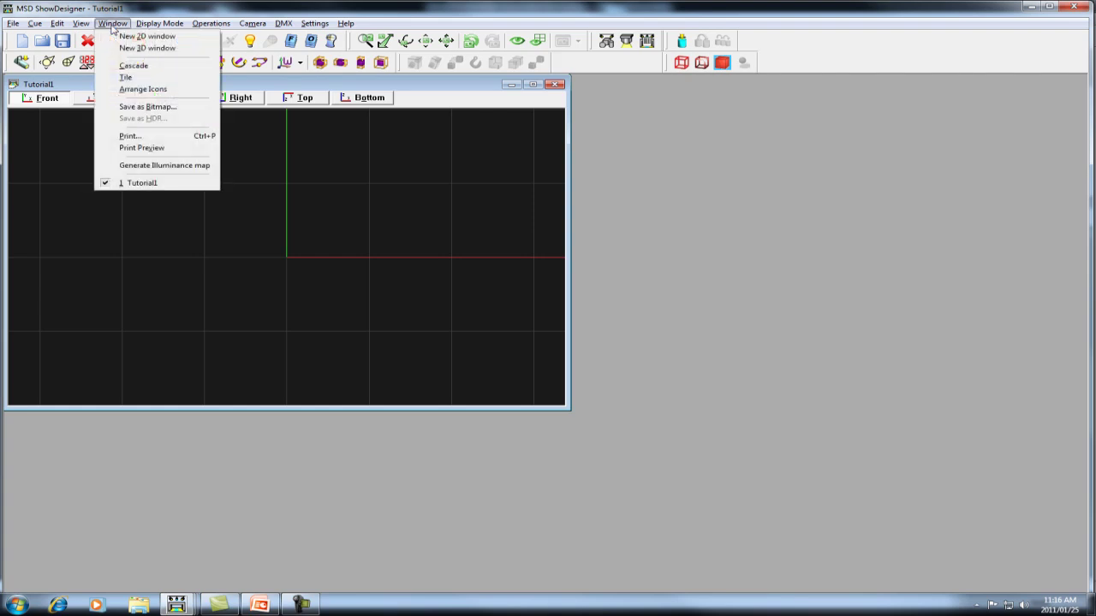
click(131, 37)
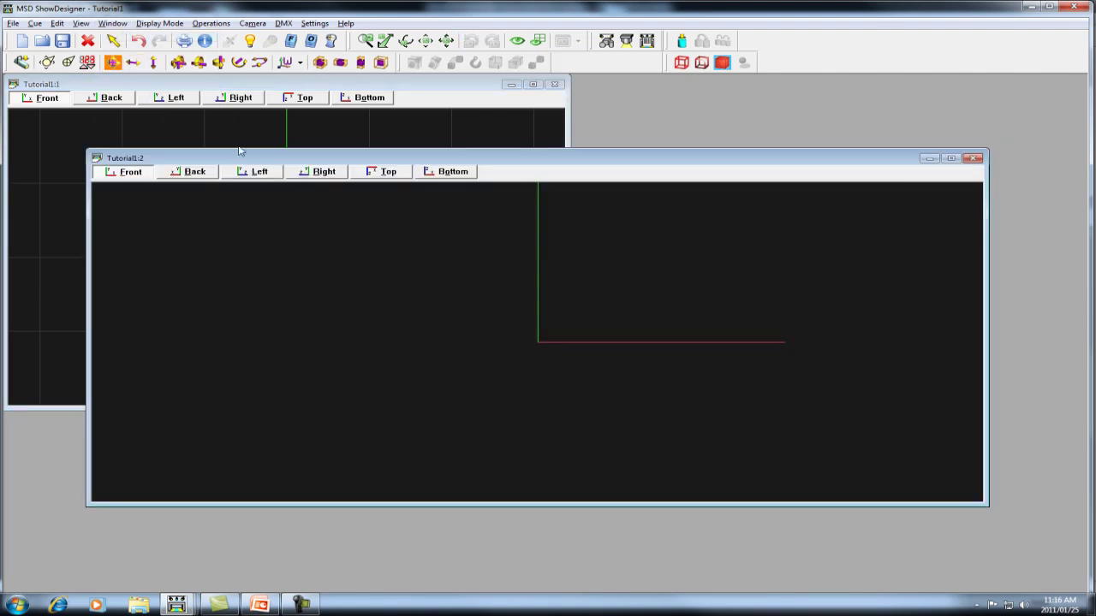
drag(241, 152, 158, 246)
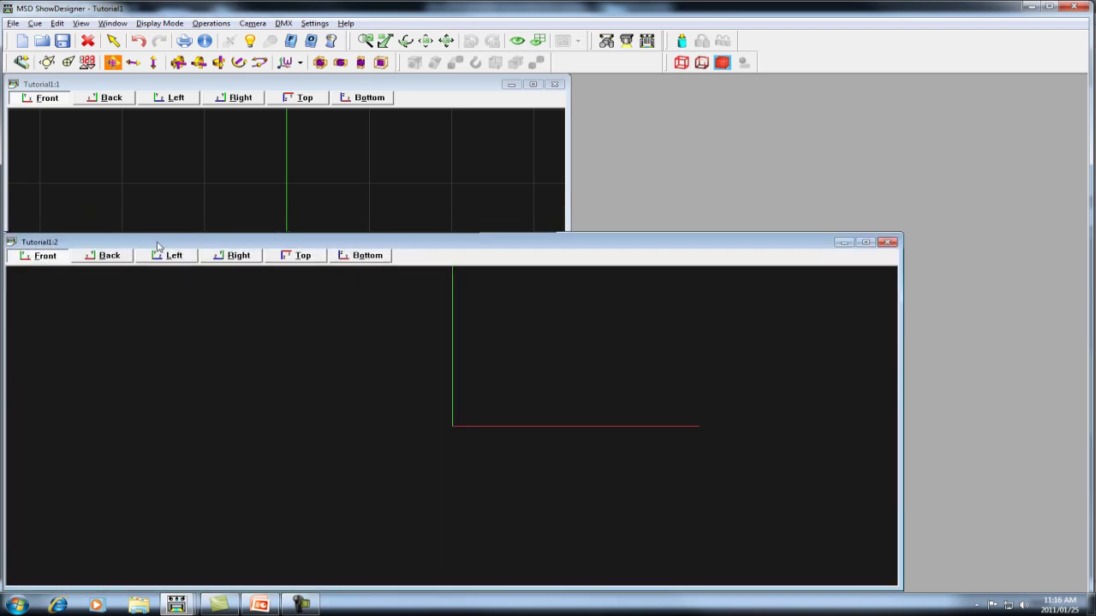
drag(900, 233, 567, 337)
click(257, 317)
drag(247, 391, 247, 334)
- Add a new 3D window, Tutorial1:3, sized into the top-right quadrant
click(113, 23)
click(137, 34)
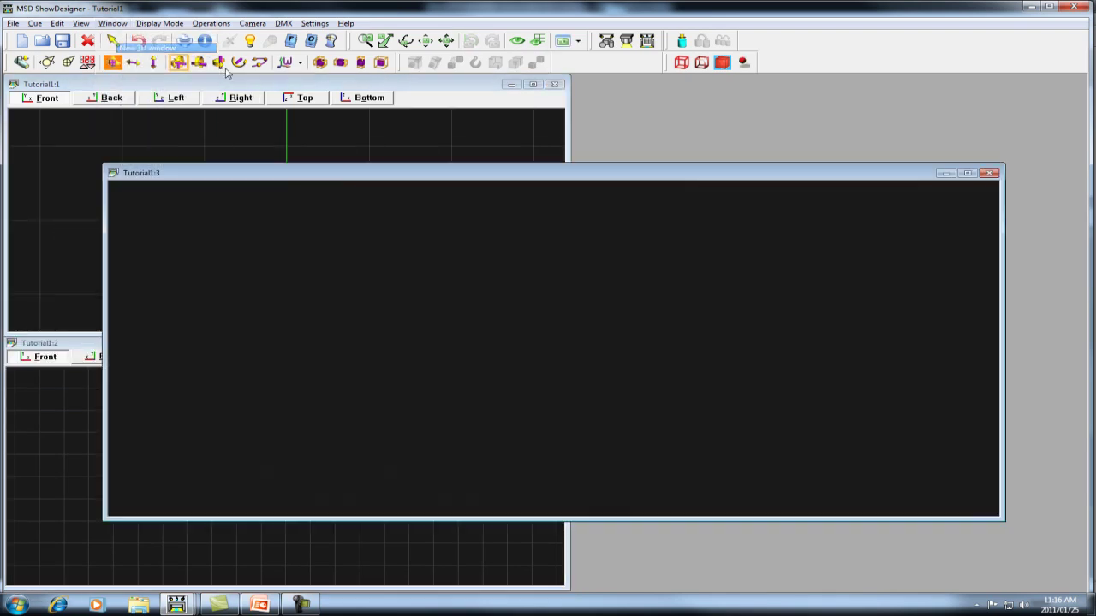
drag(770, 175, 846, 90)
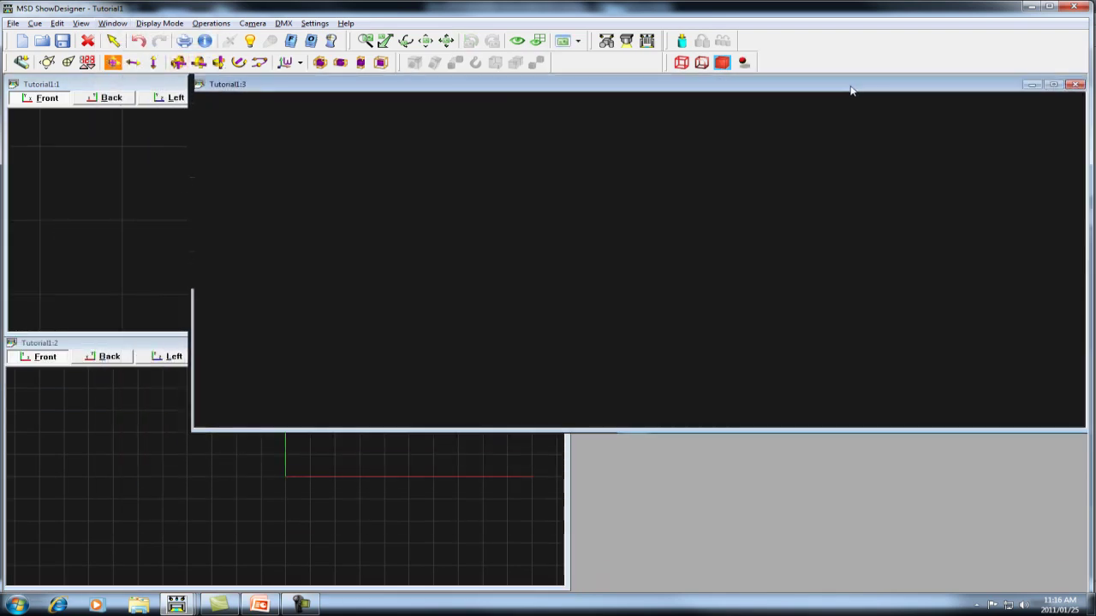
drag(190, 434, 576, 364)
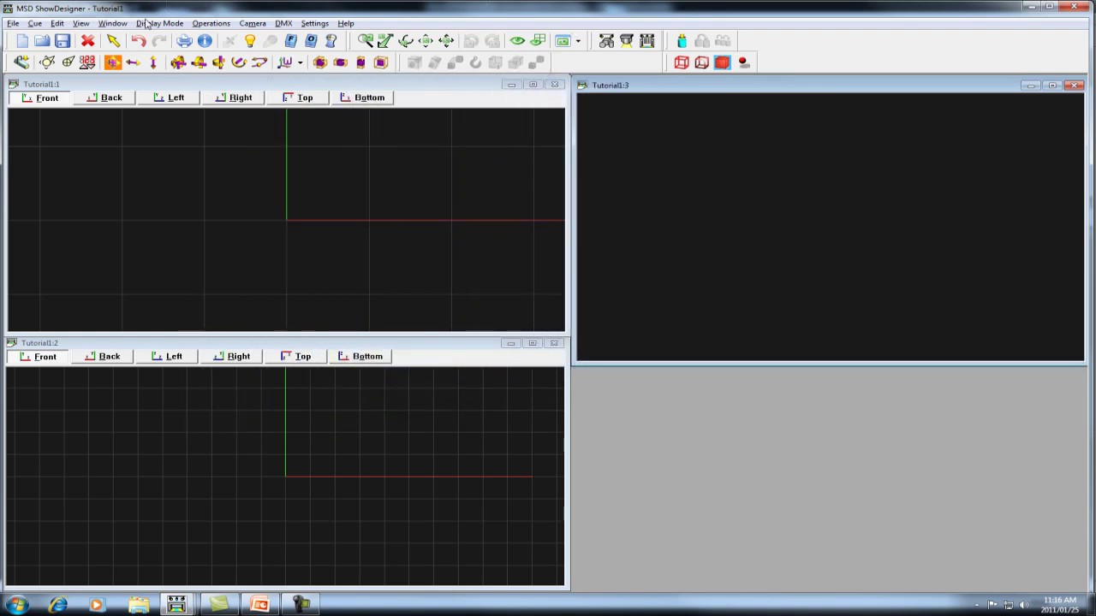
- Add a fourth 2D window, Tutorial1:4, fitted into the lower-right quadrant
click(112, 23)
click(145, 36)
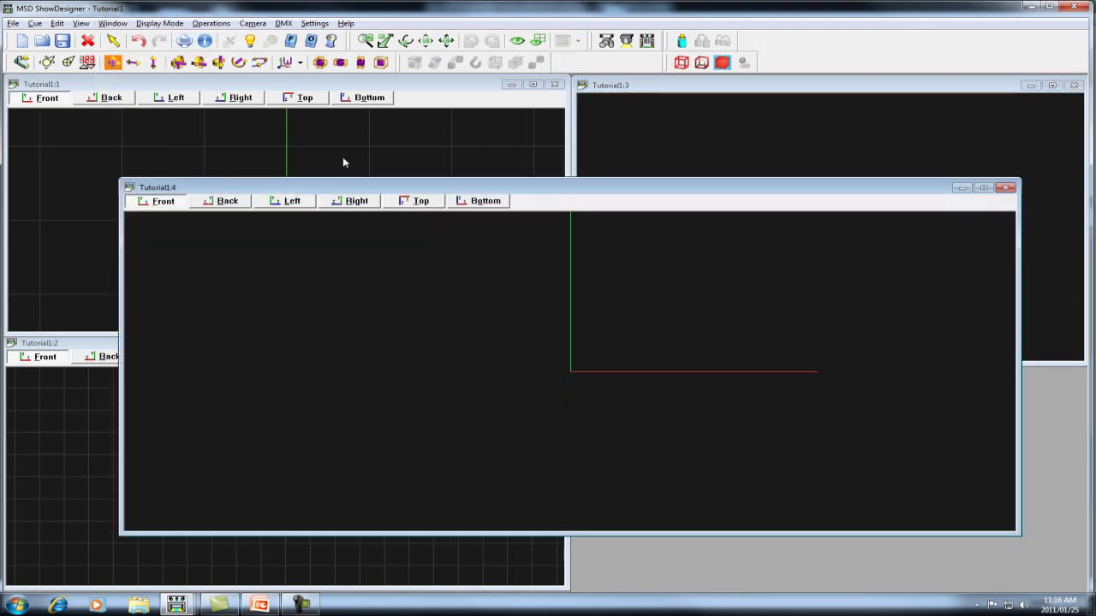
drag(338, 187, 406, 241)
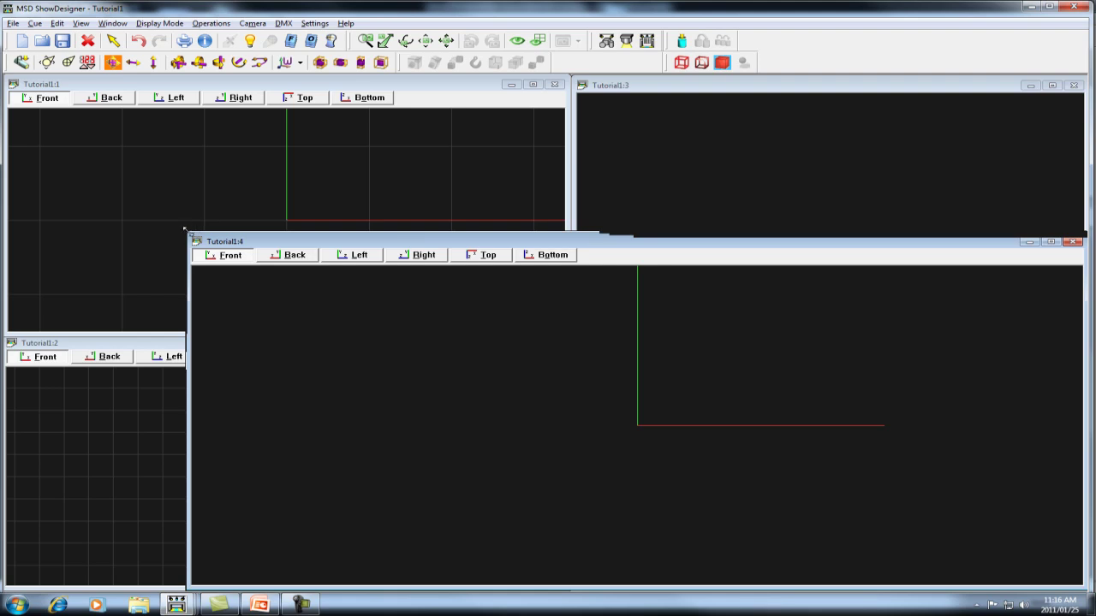
drag(185, 229, 572, 363)
- Set Tutorial1:1 to Front, Tutorial1:2 to Top and Tutorial1:4 to Right
click(40, 101)
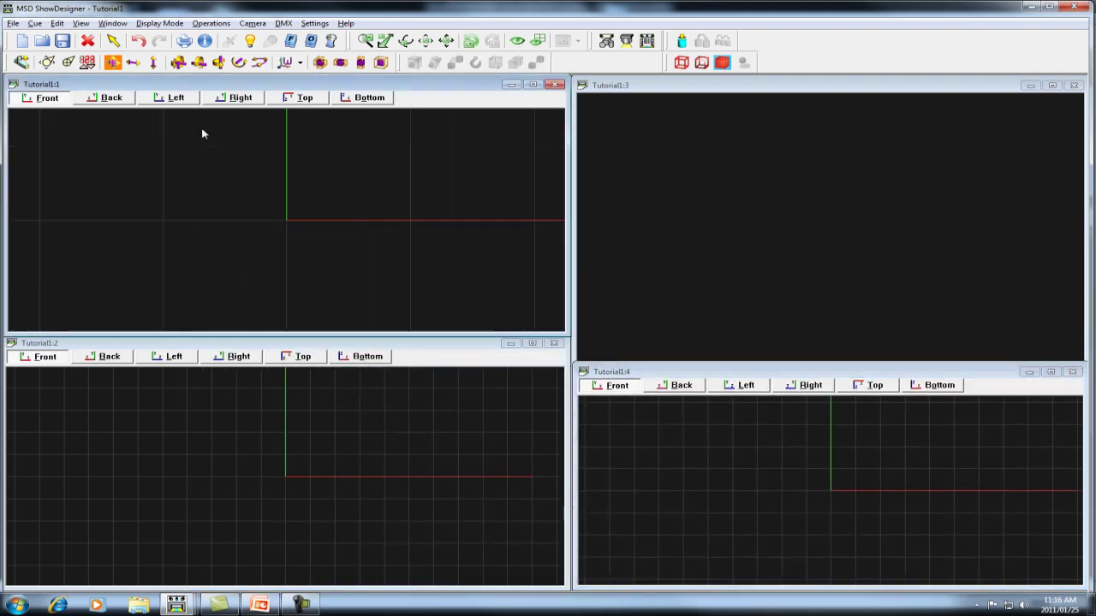
click(296, 358)
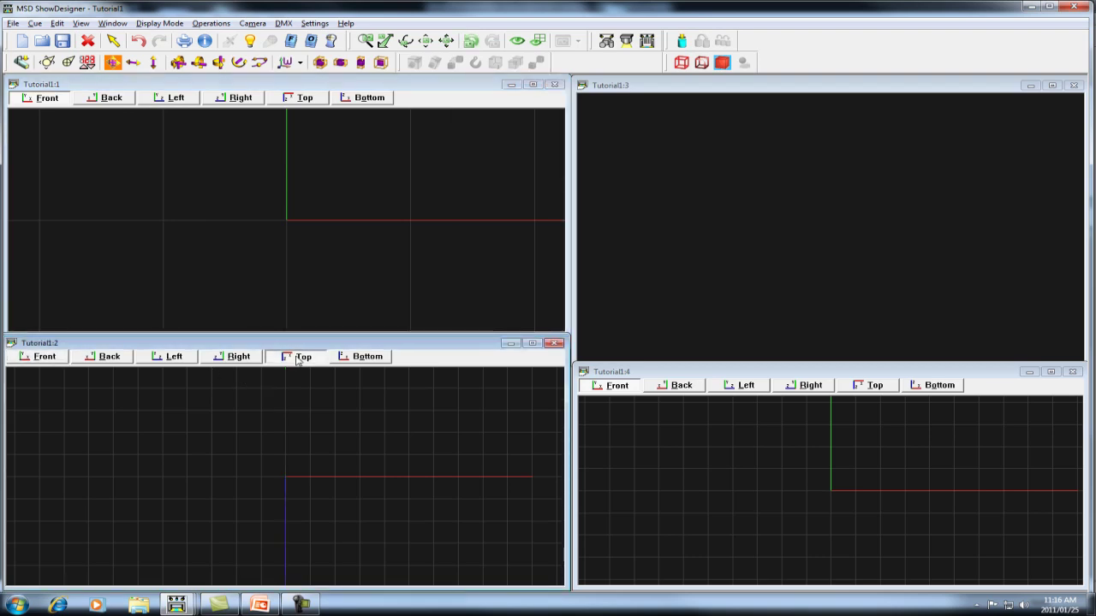
click(809, 385)
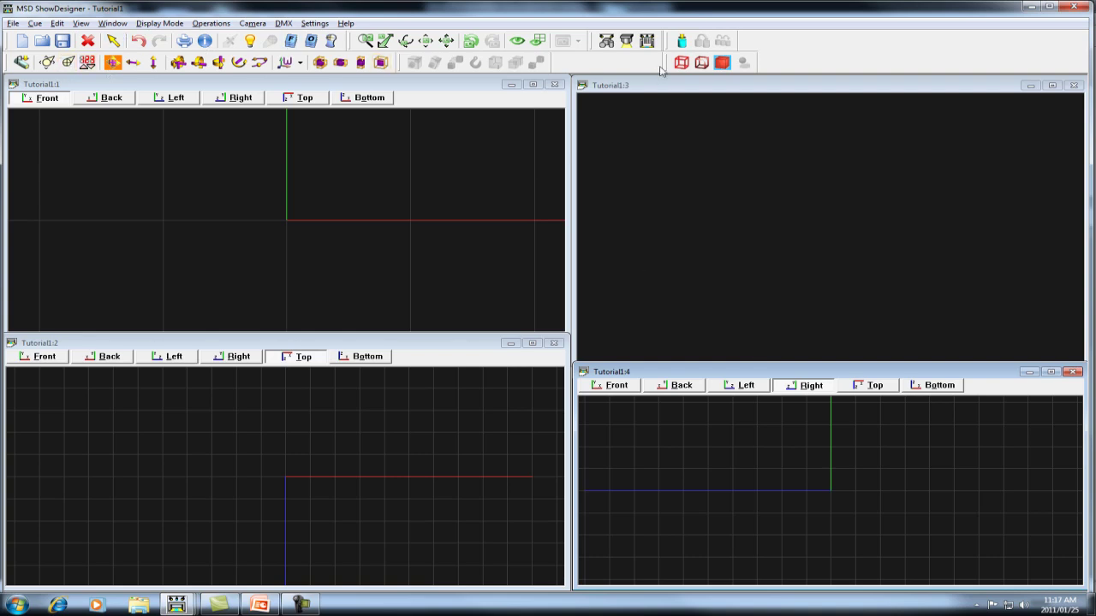
- Insert a cylinder at the stage origin from the Tutorial1:1 view
click(682, 41)
click(288, 223)
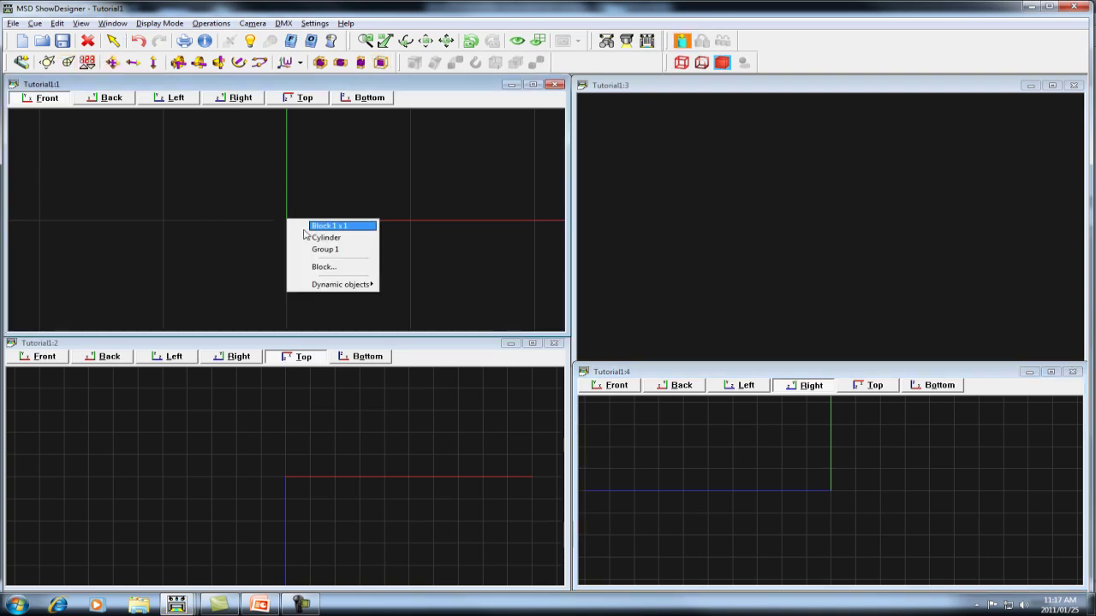
click(321, 239)
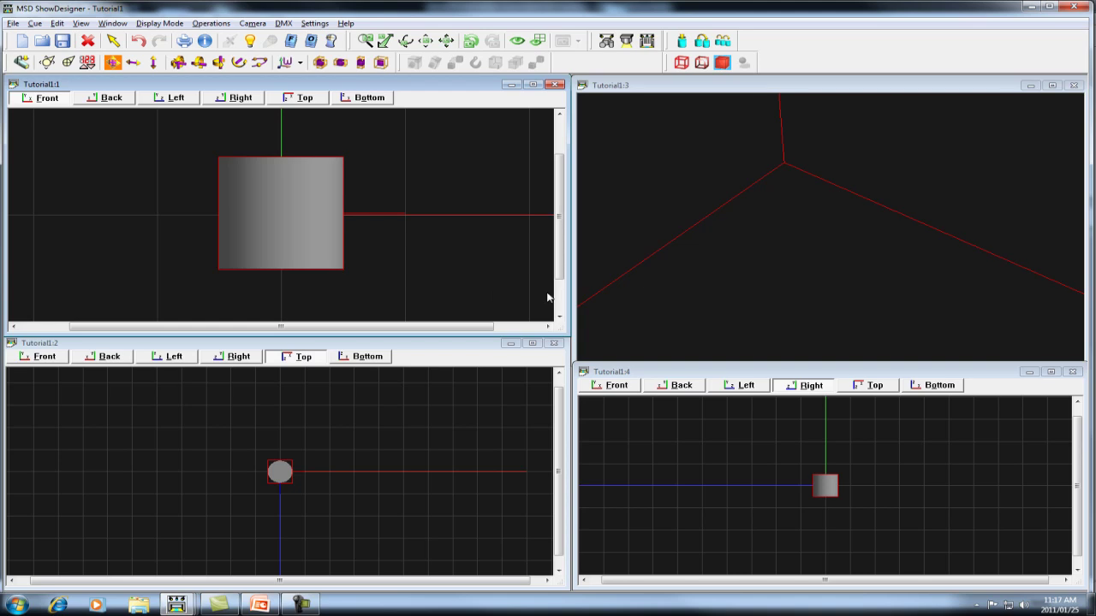
- Render the cylinder shaded in the 3D view and reselect it
click(789, 325)
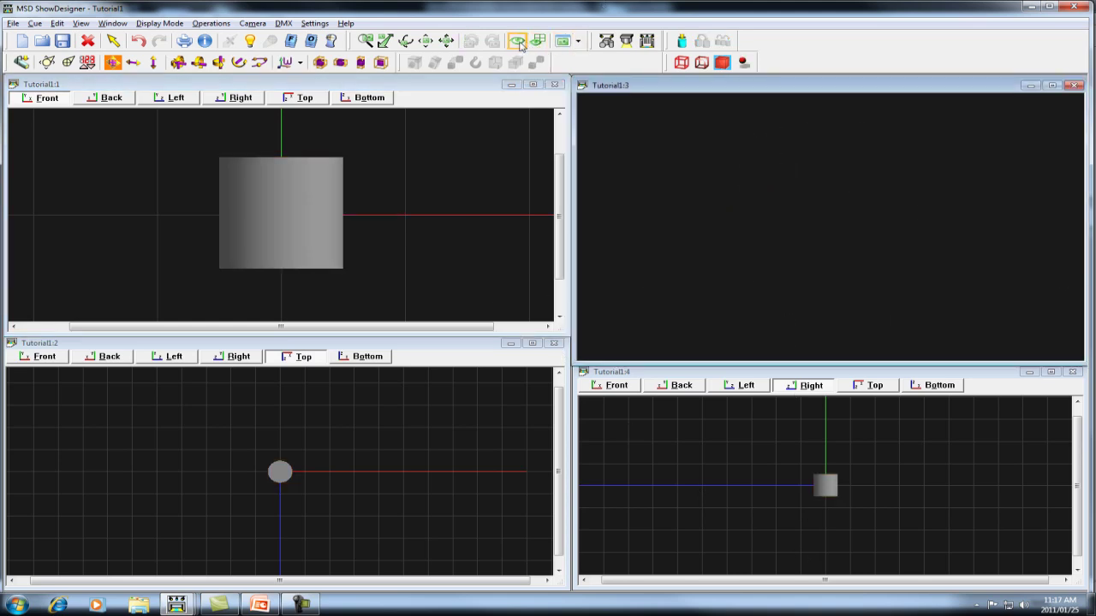
click(517, 41)
click(299, 224)
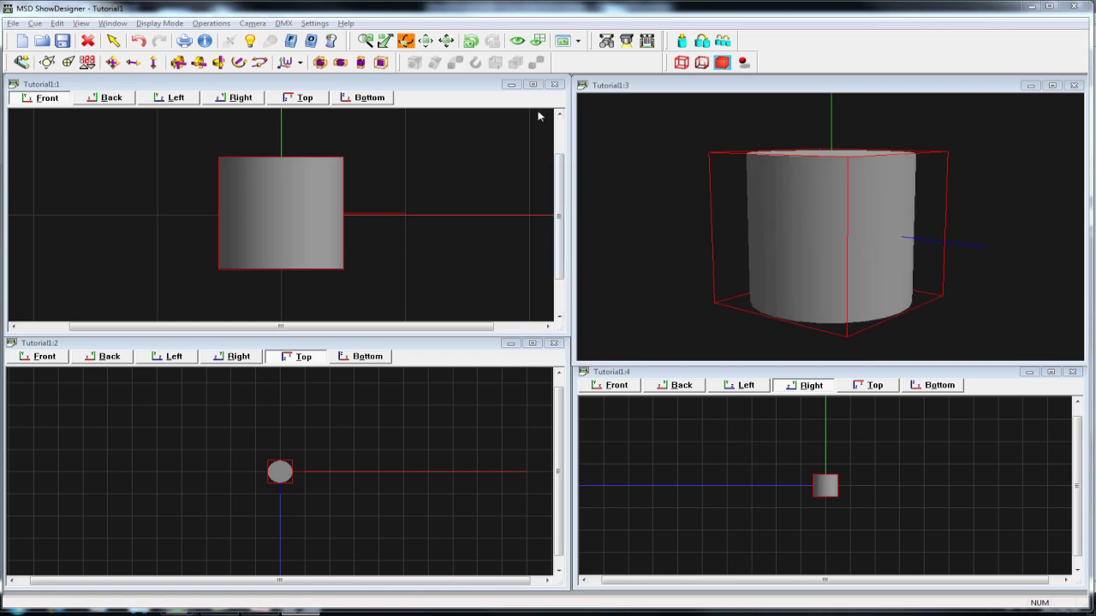
- Maximize the Tutorial1:3 3D window and orbit the camera down onto the cylinder's top
click(532, 84)
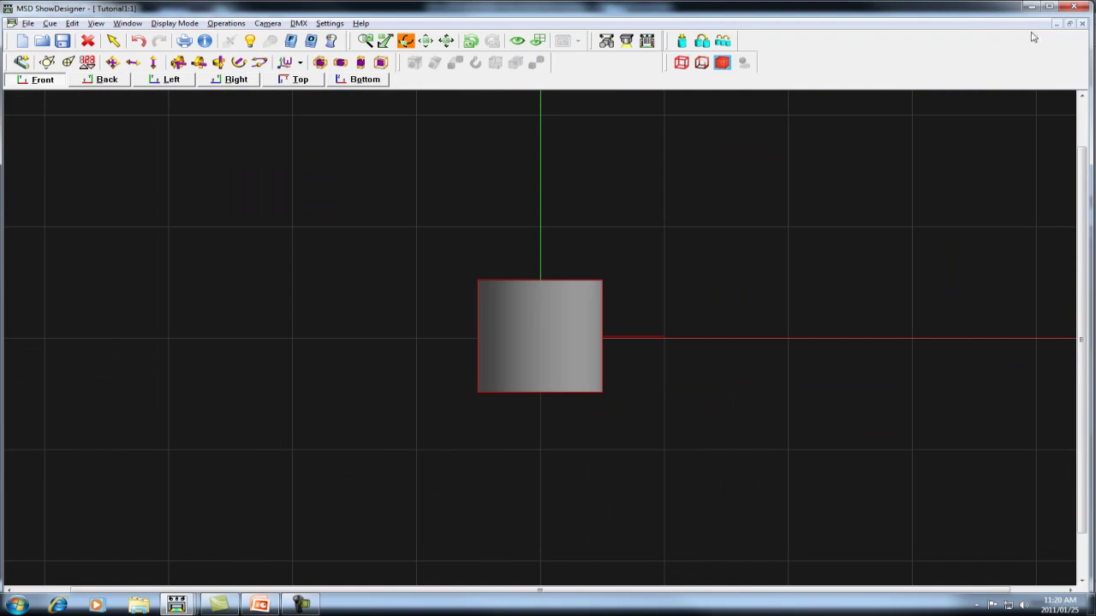
click(1070, 24)
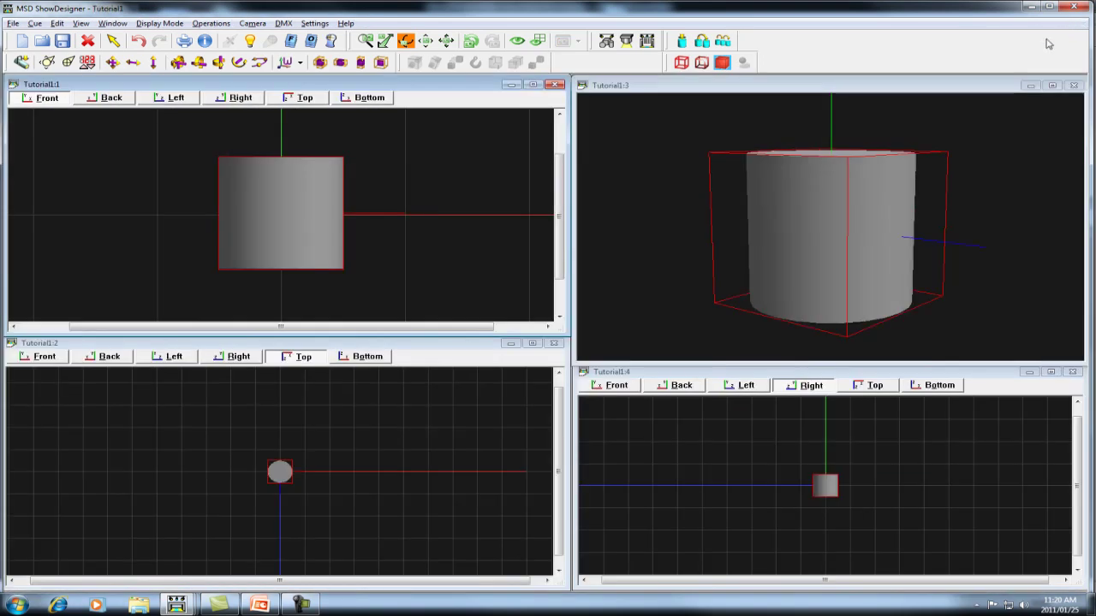
click(1052, 84)
drag(623, 350, 584, 276)
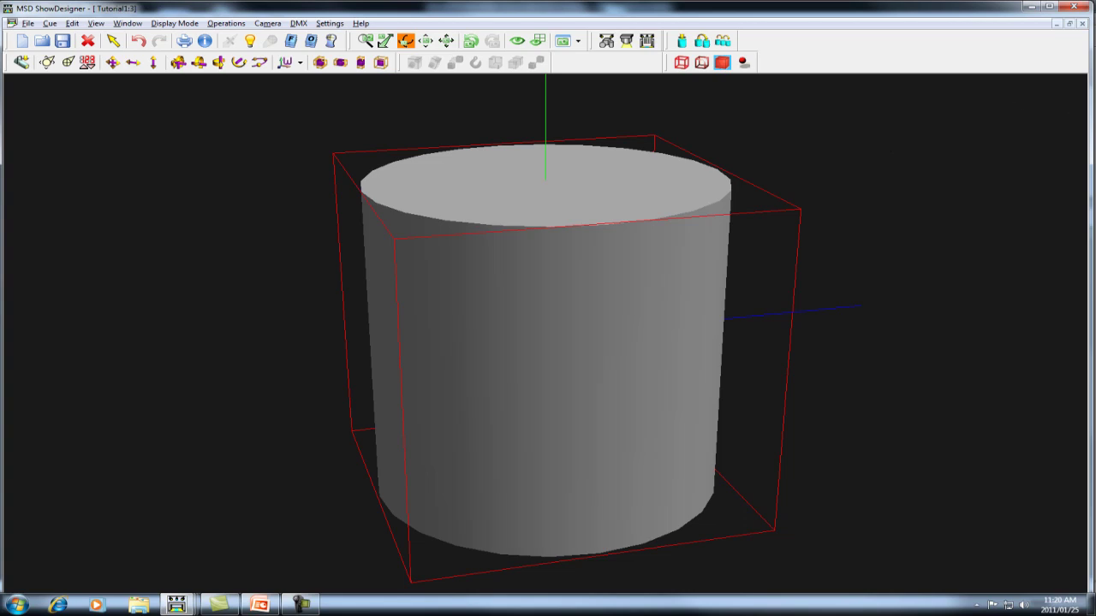
- Restore the four tiled views and save the arrangement with Settings > Store Layout
click(1068, 23)
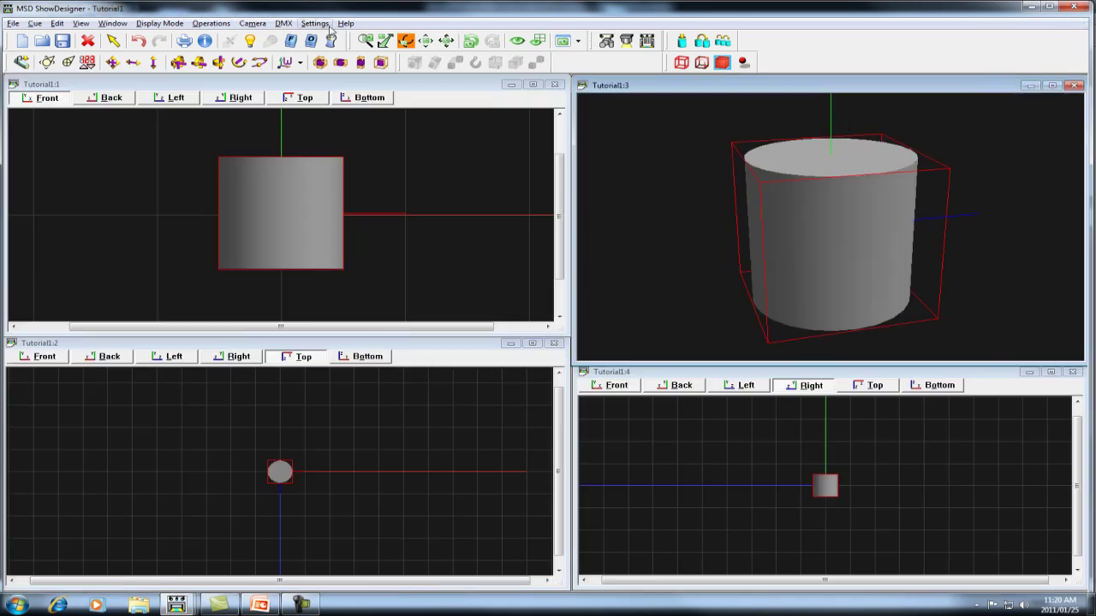
click(317, 24)
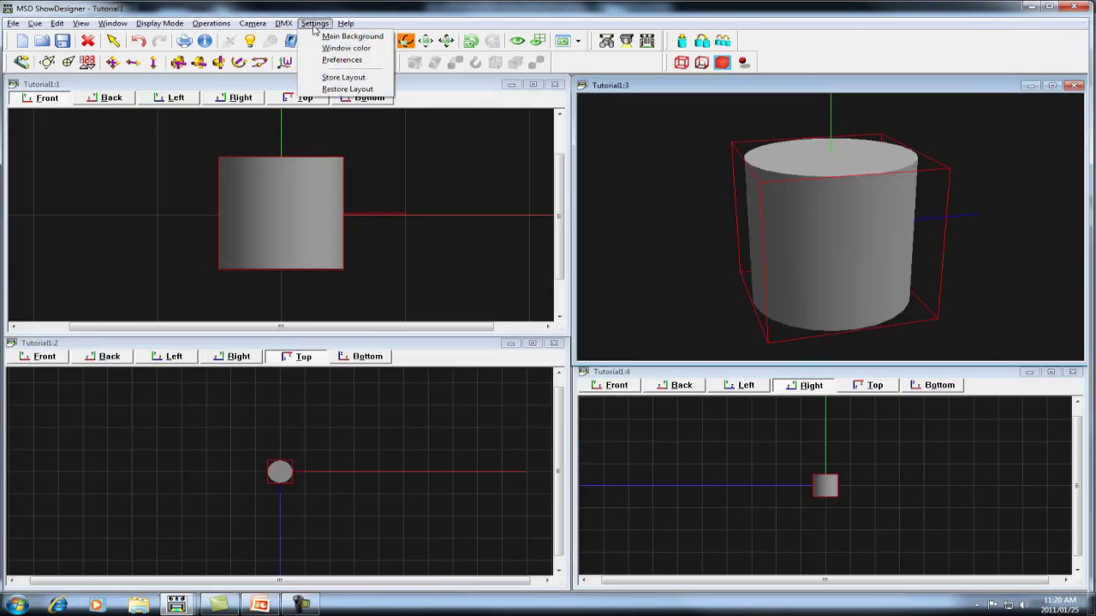
click(345, 79)
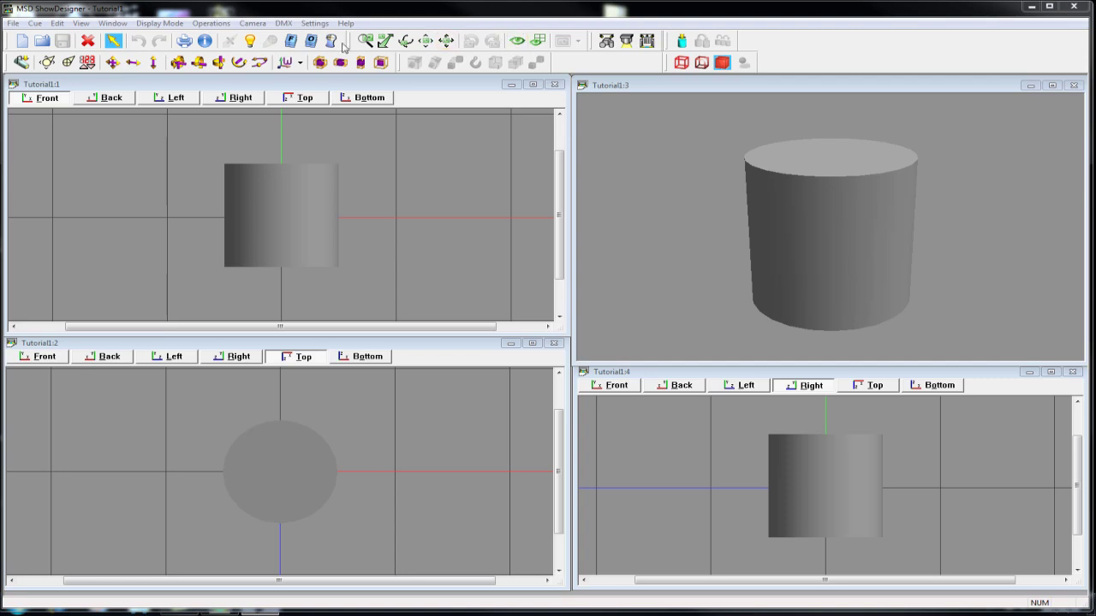
- Set a dark window background colour for all views and orbit the 3D cylinder to show its top
click(314, 23)
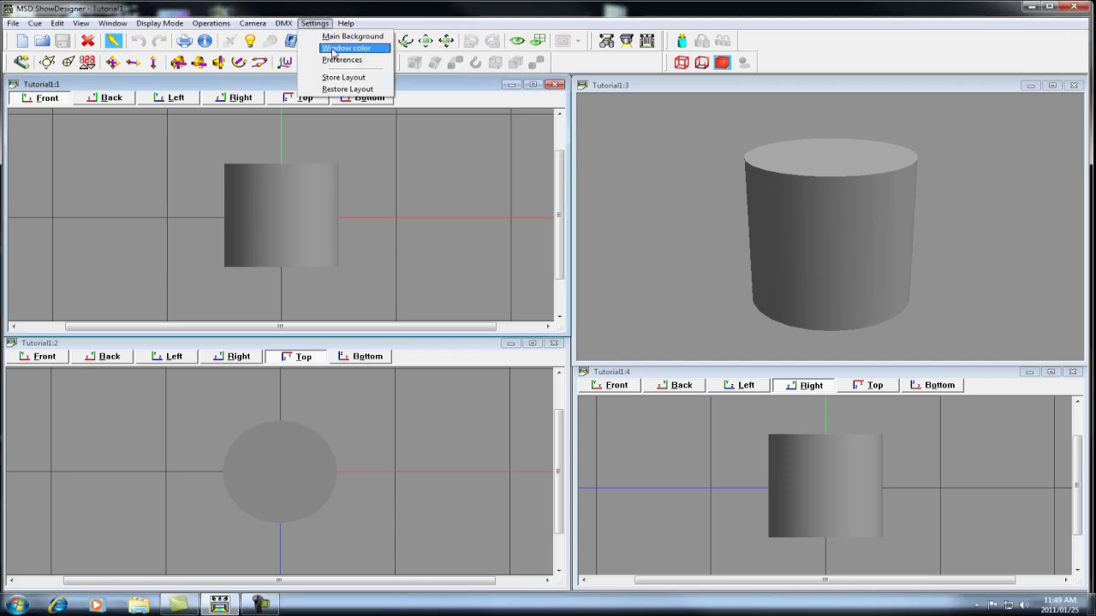
click(334, 49)
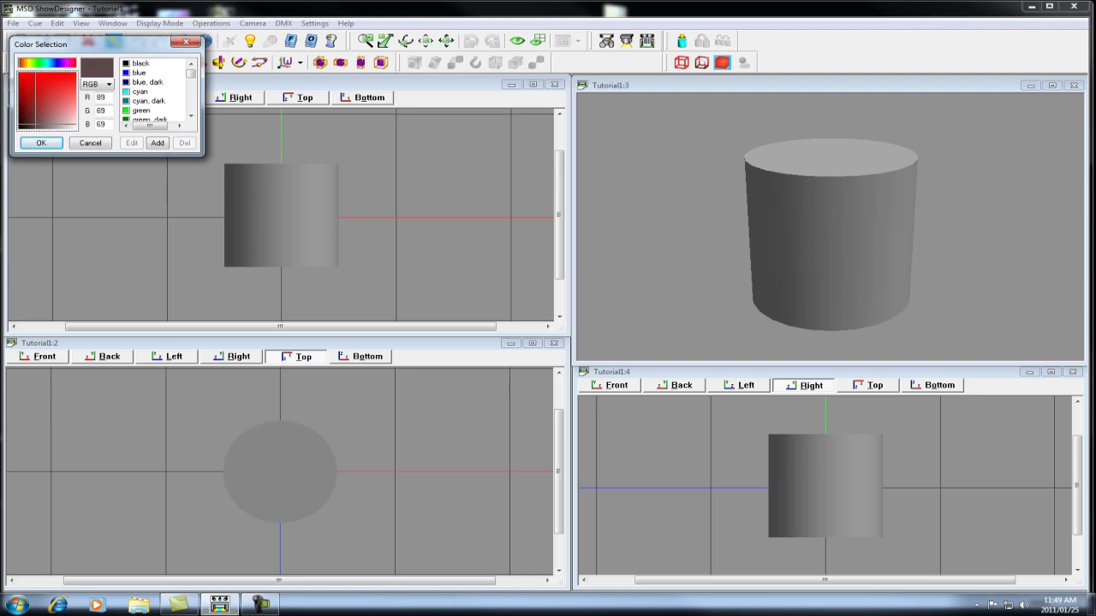
click(31, 127)
click(41, 143)
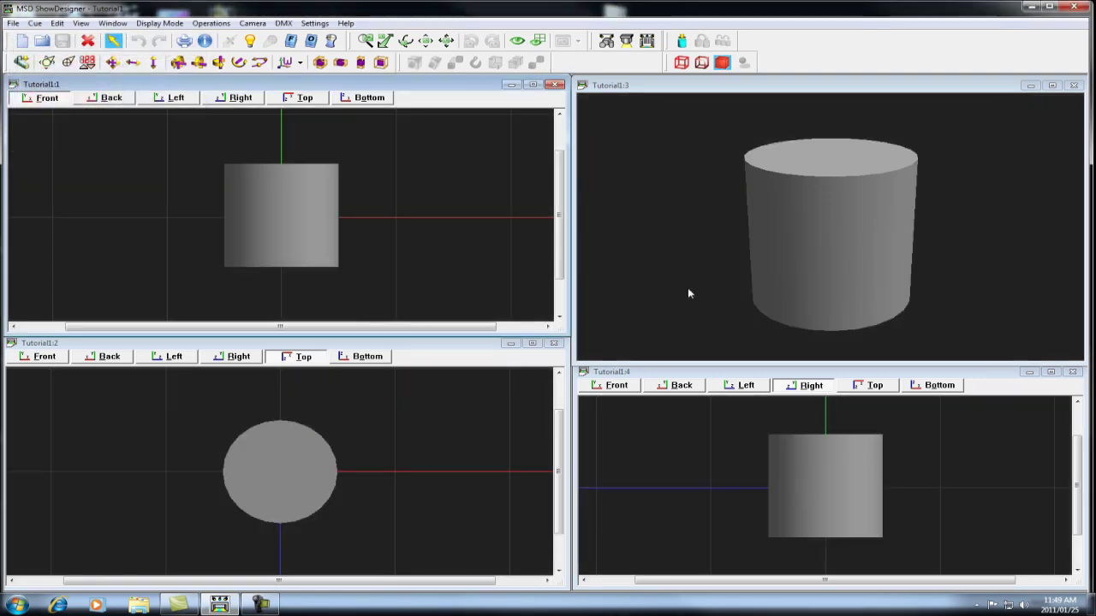
click(405, 40)
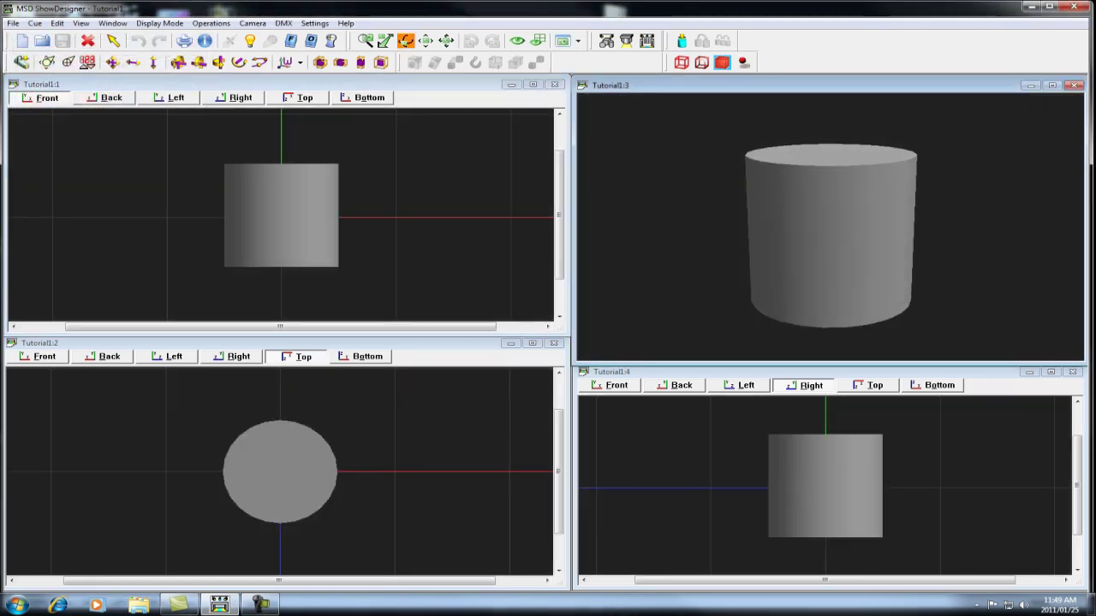
drag(642, 206, 642, 246)
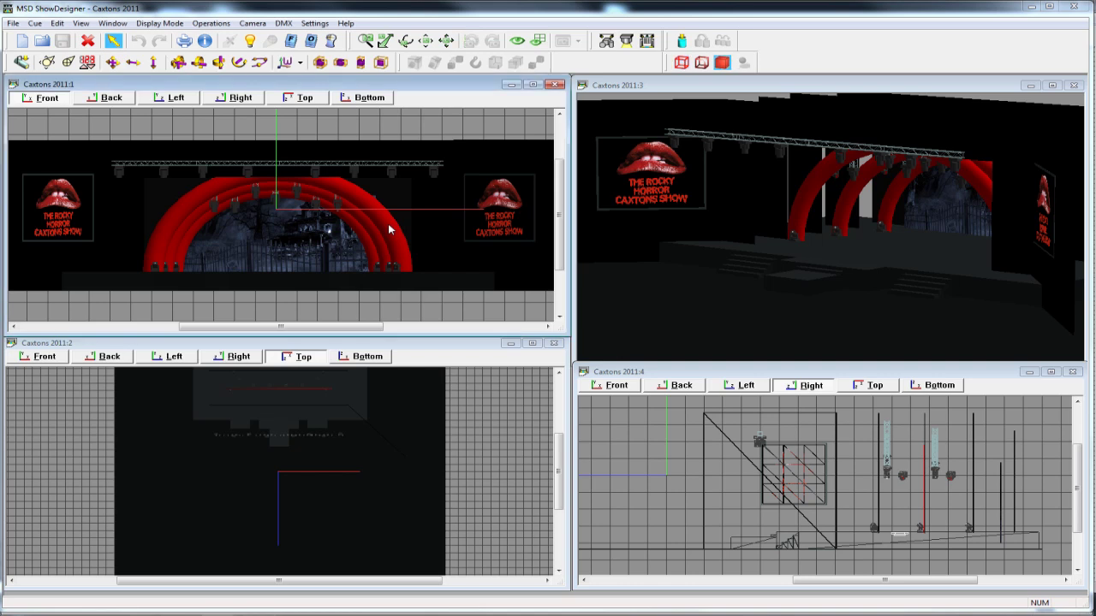
- Select the red arch in the Front view and open it in MSD Model
click(391, 255)
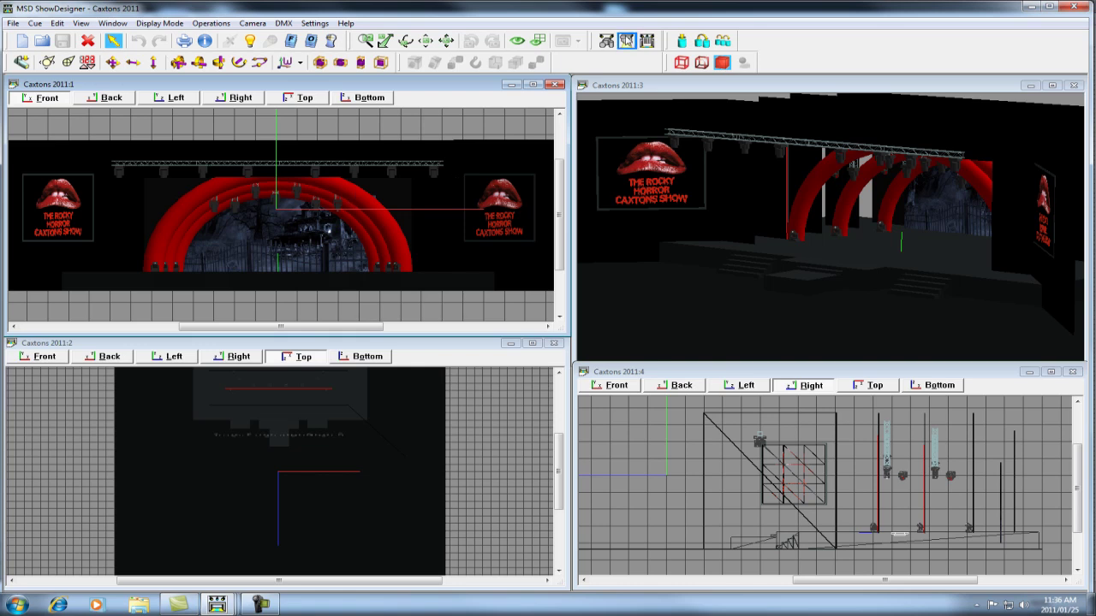
click(606, 42)
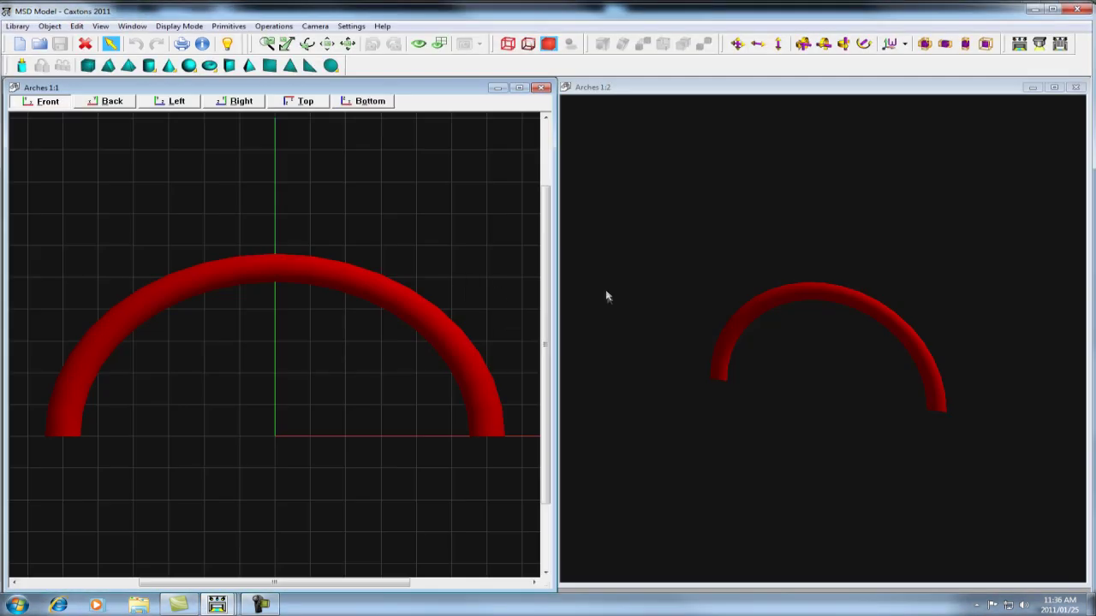
- Save the arch as object 'Arches 1' and return it to the Caxtons 2011 scene, confirming Yes
click(249, 269)
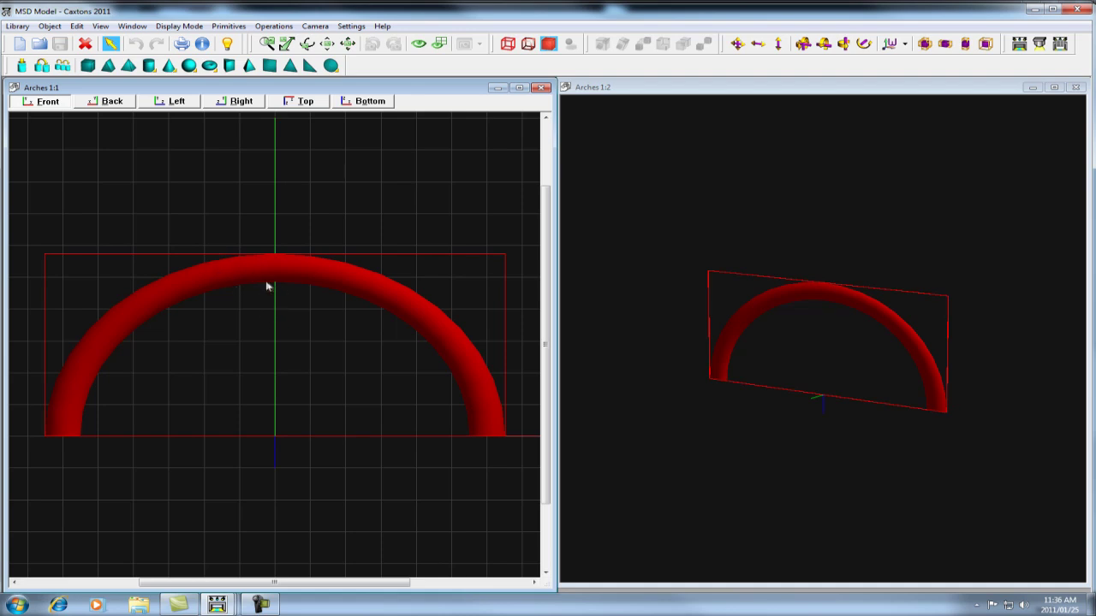
click(50, 26)
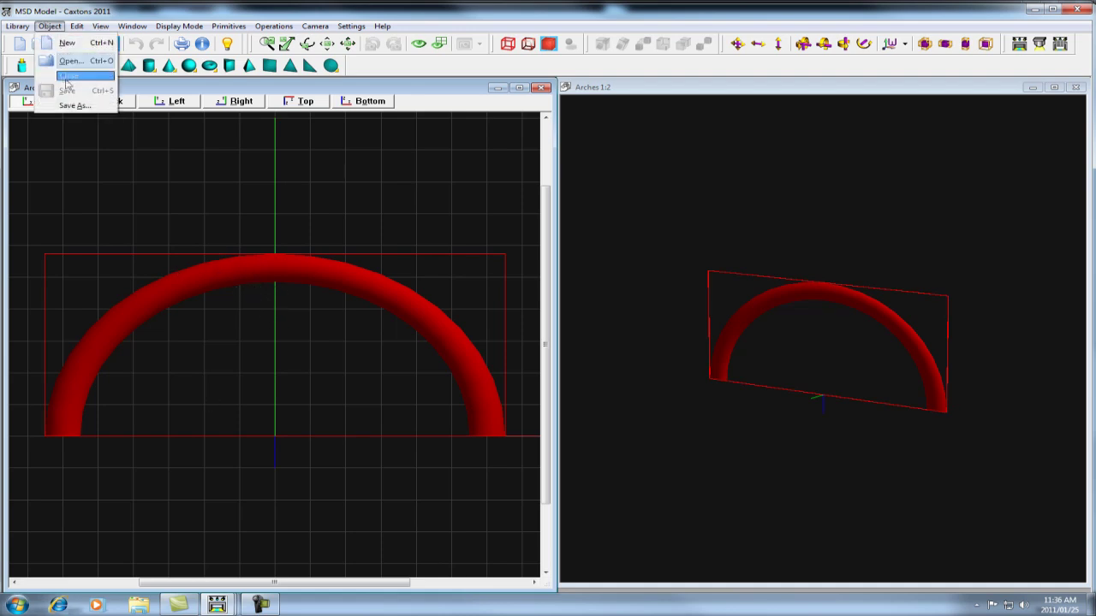
click(69, 107)
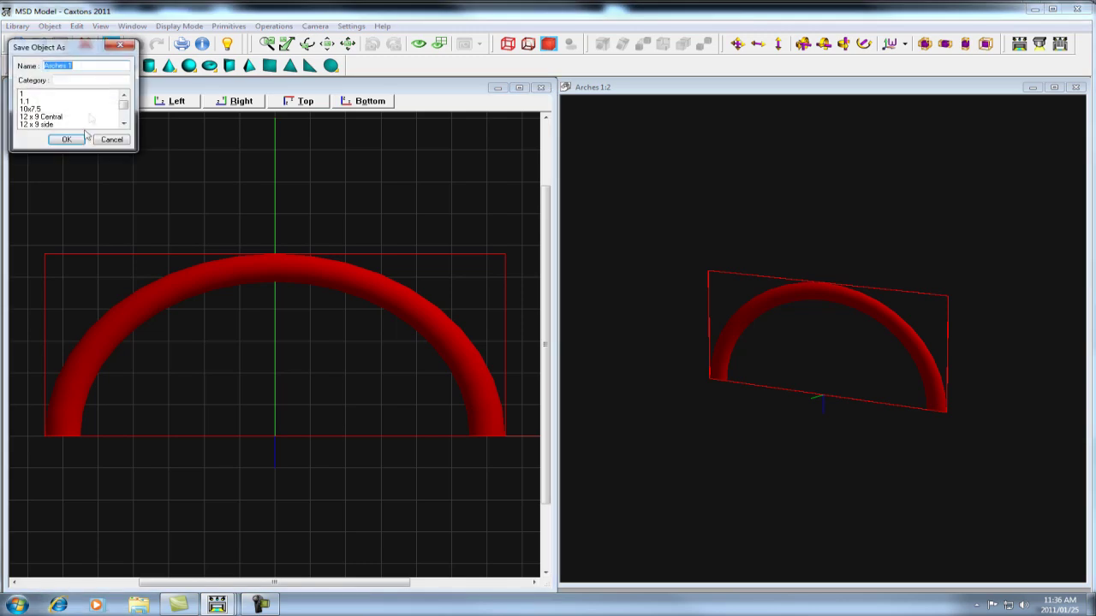
click(67, 140)
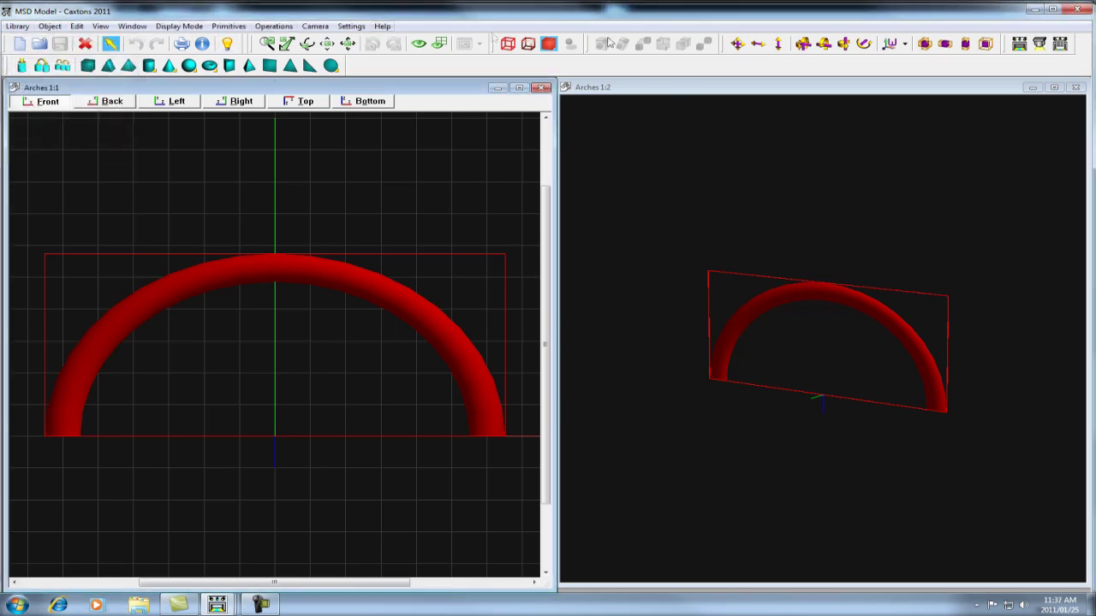
click(1020, 48)
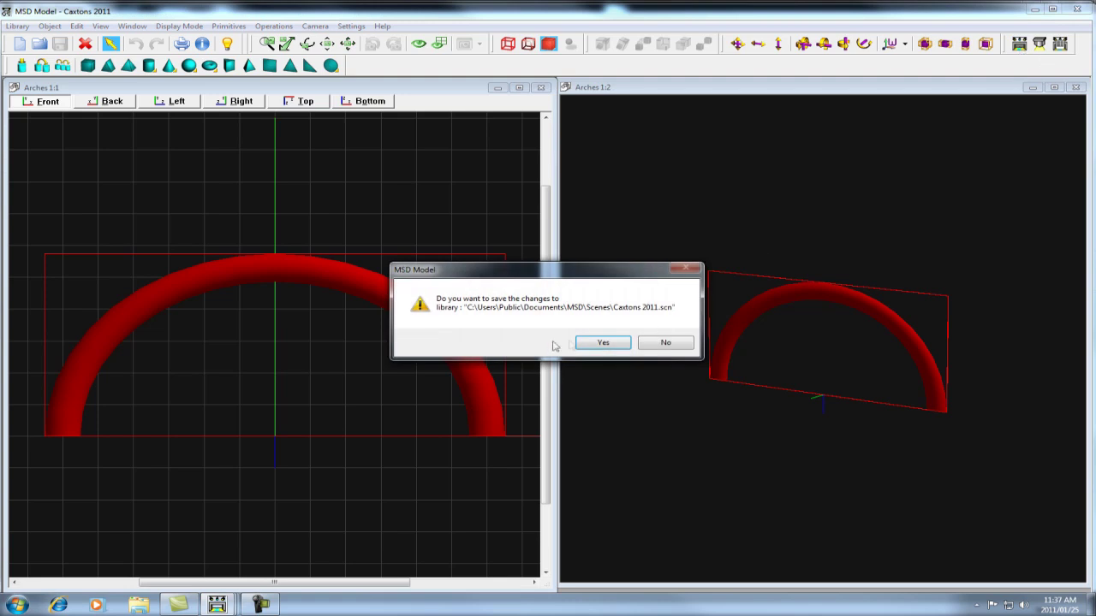
click(612, 346)
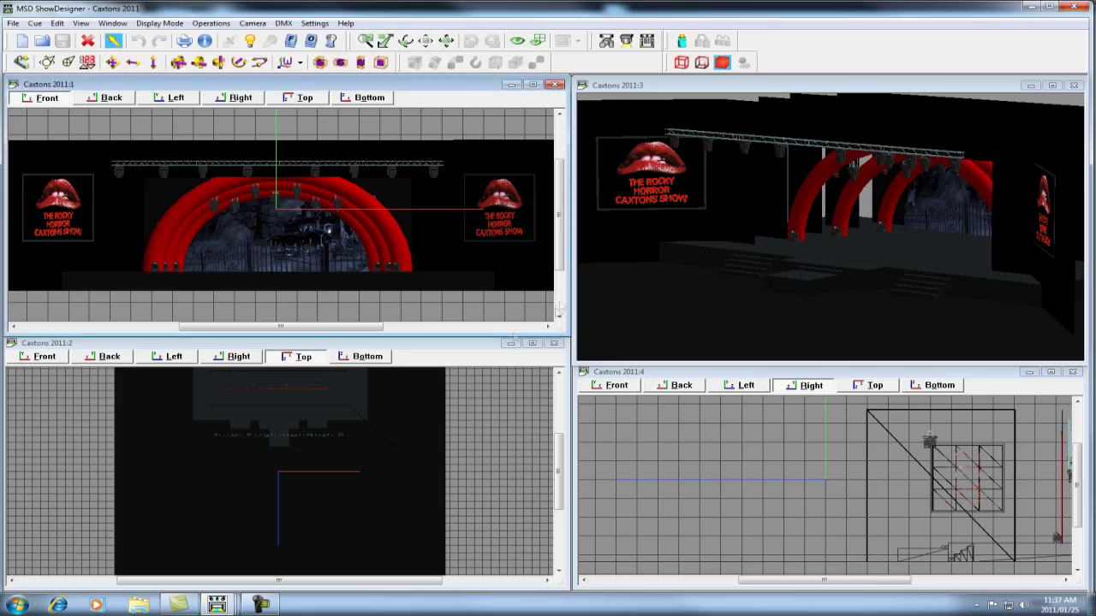
- Send the Caxtons 2011 scene to the Offline Visualizer
click(626, 41)
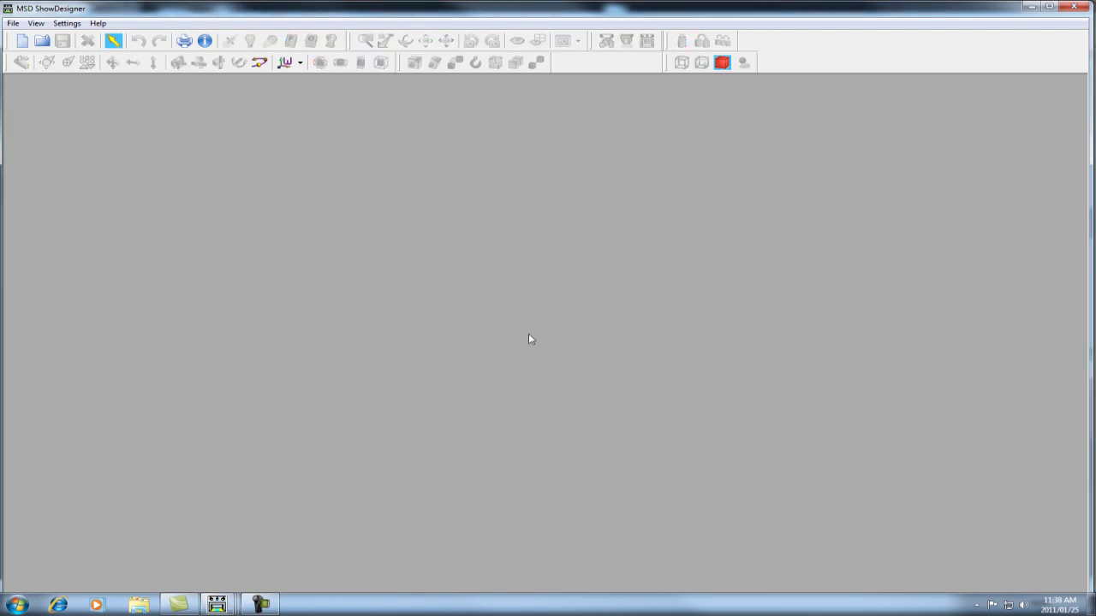
- Bring the rendered Caxtons stage forward, zoom in on it, and switch to Paper mode
mouse_move(216, 605)
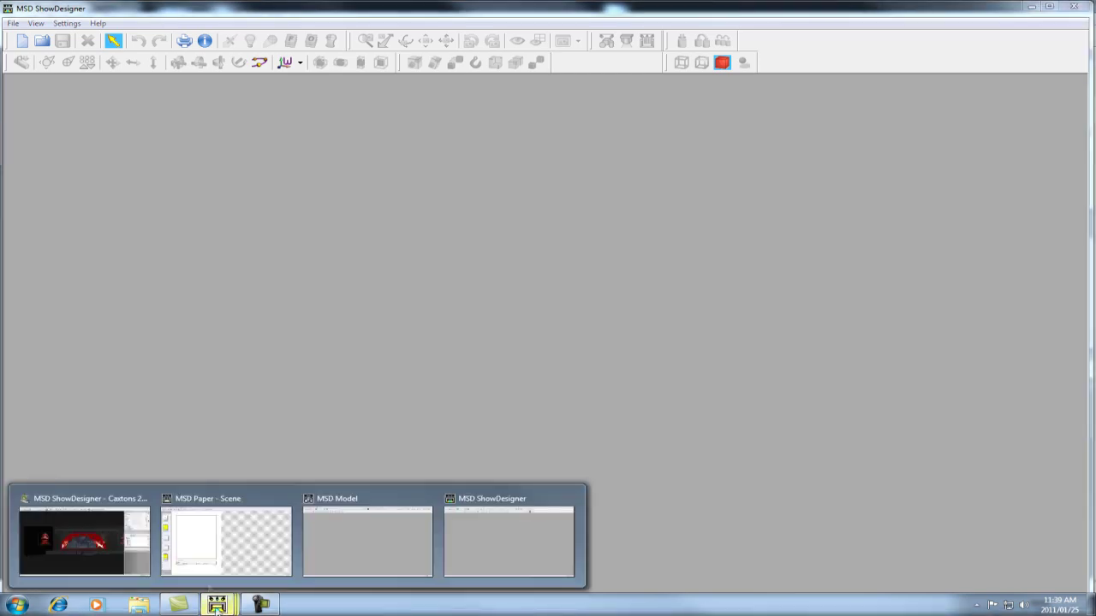
click(75, 534)
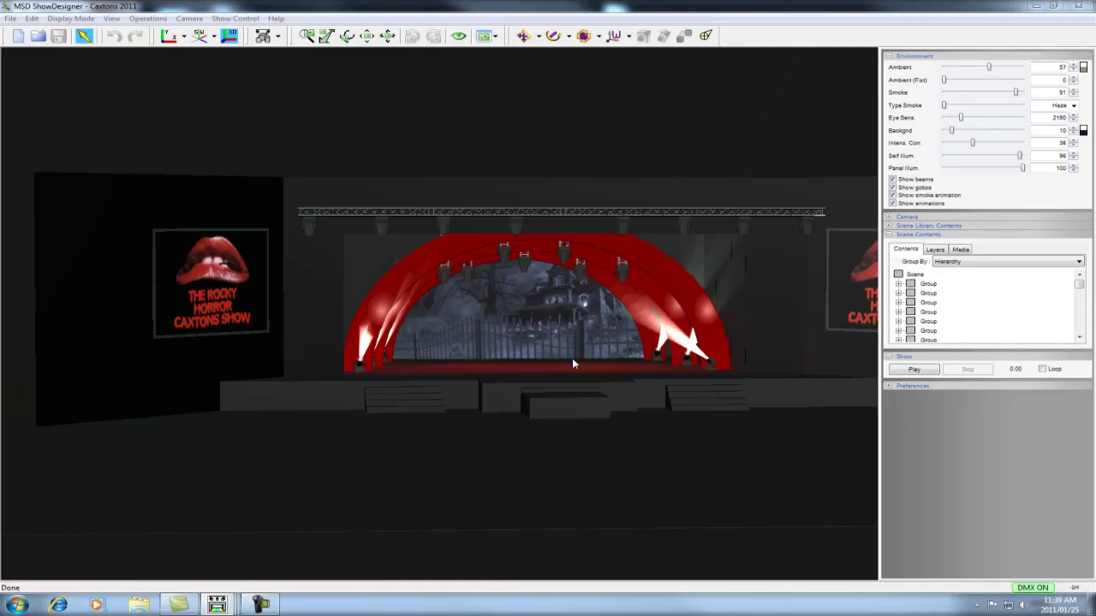
scroll(572, 358, up, 5)
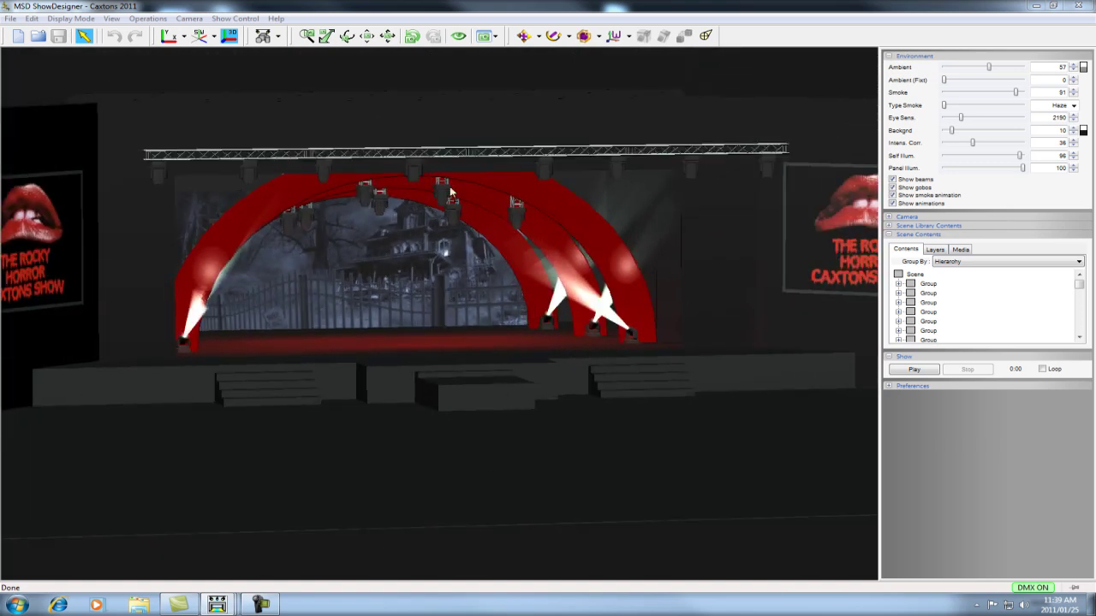
click(277, 36)
click(289, 94)
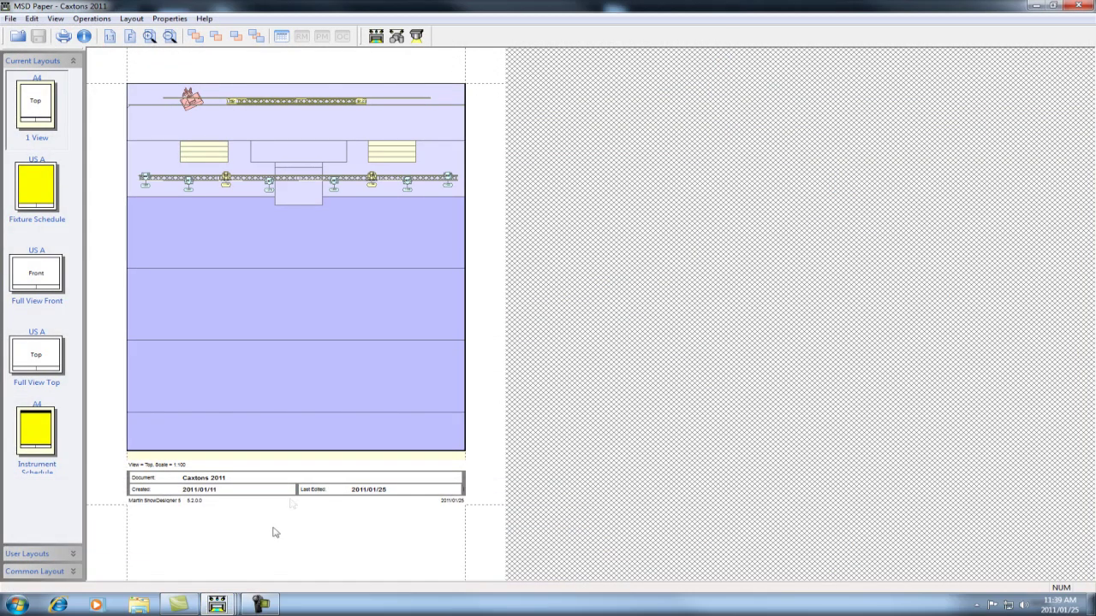
- Zoom in twice on the Caxtons 2011 top-view layout page
click(149, 36)
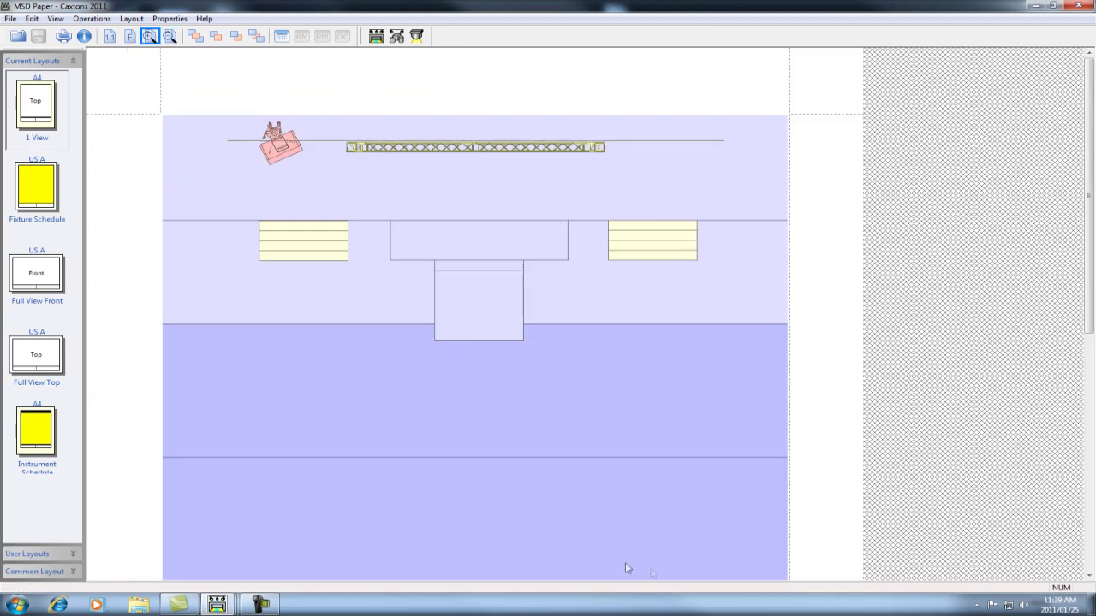
click(149, 36)
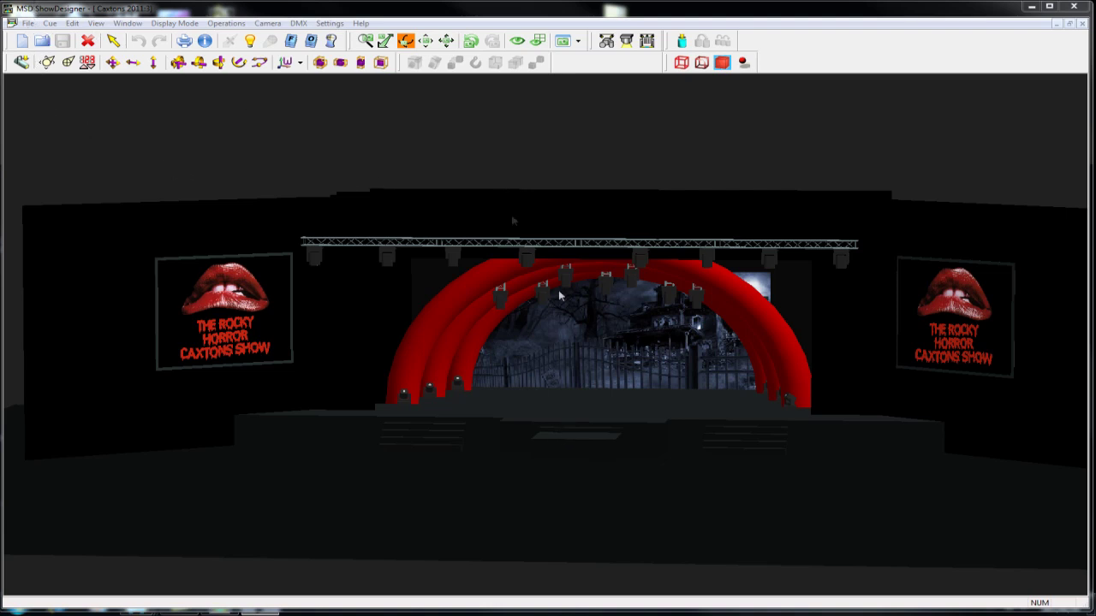
- Use File > Save As to keep the scene as 'Caxtons 2011' in the Scenes folder
click(29, 23)
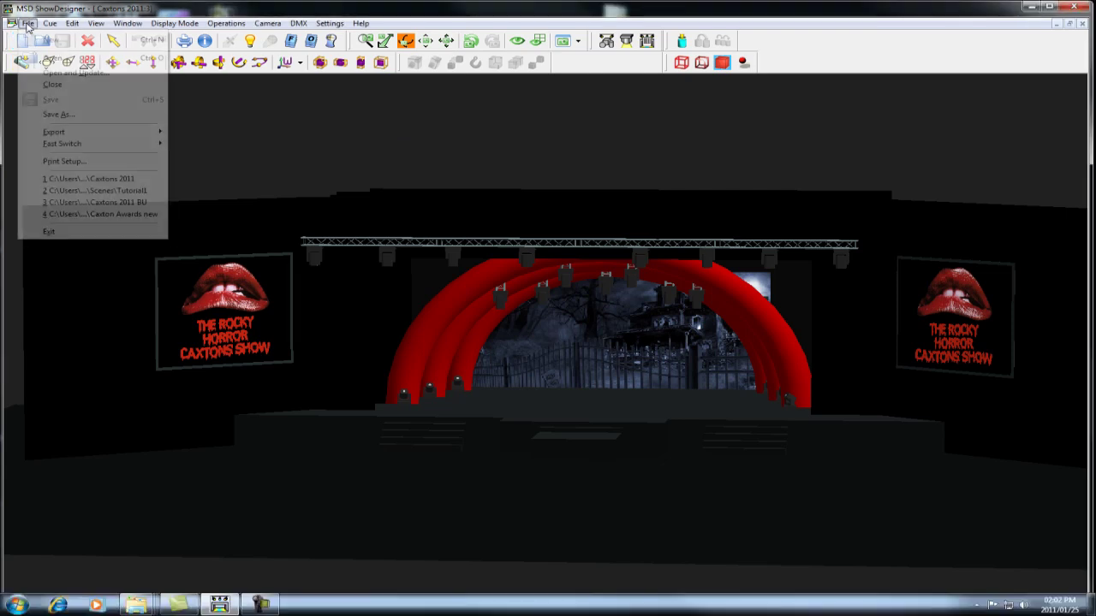
click(71, 113)
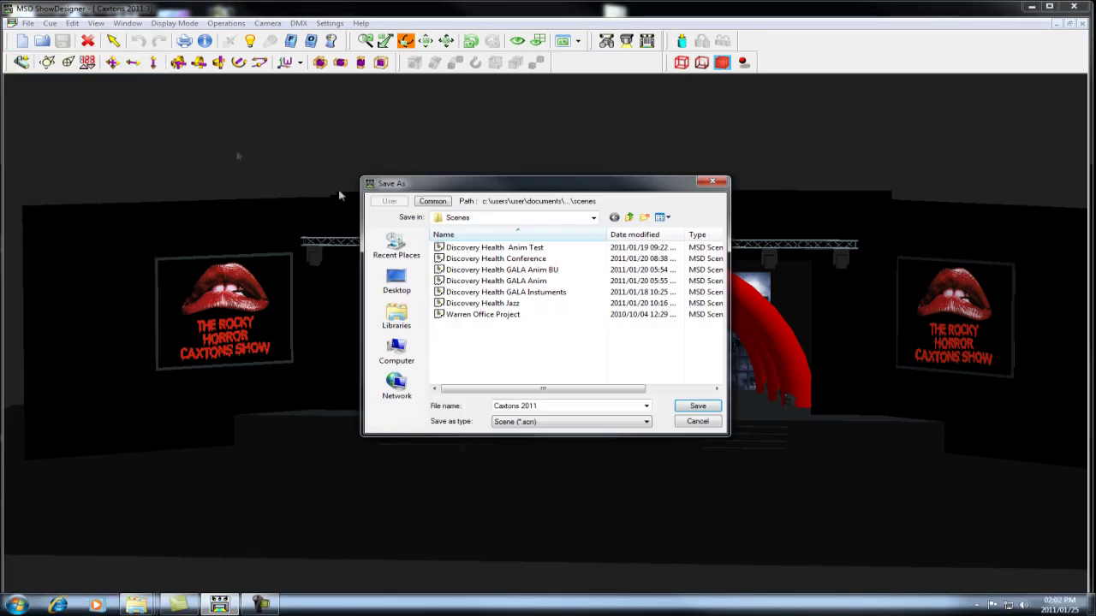
click(685, 418)
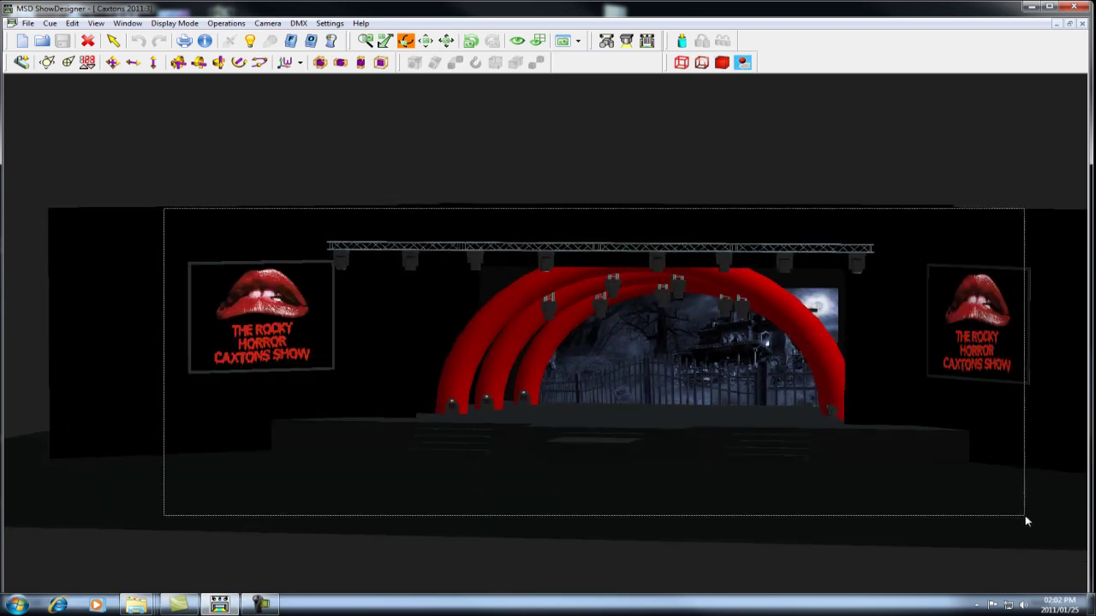
- Save the 3D view as a bitmap named 'Stage' on the Desktop
click(129, 23)
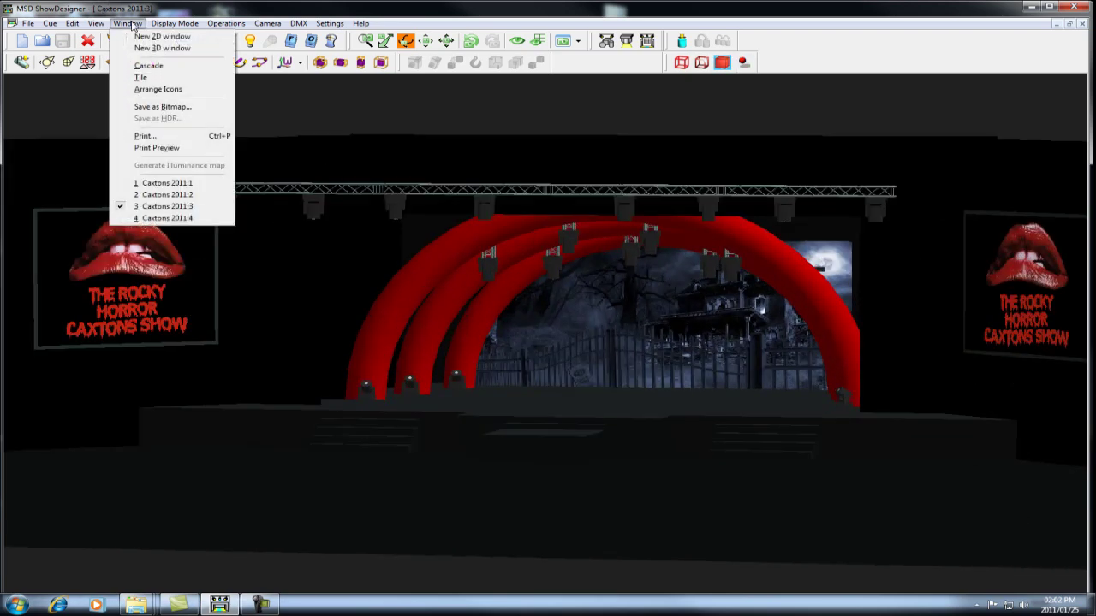
click(165, 109)
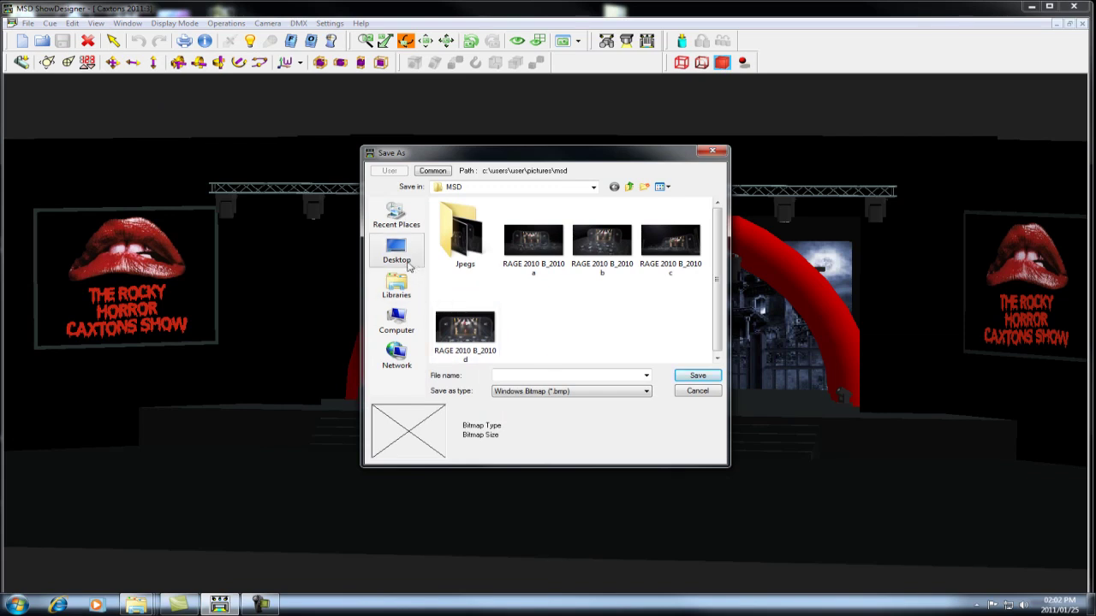
click(408, 265)
click(550, 376)
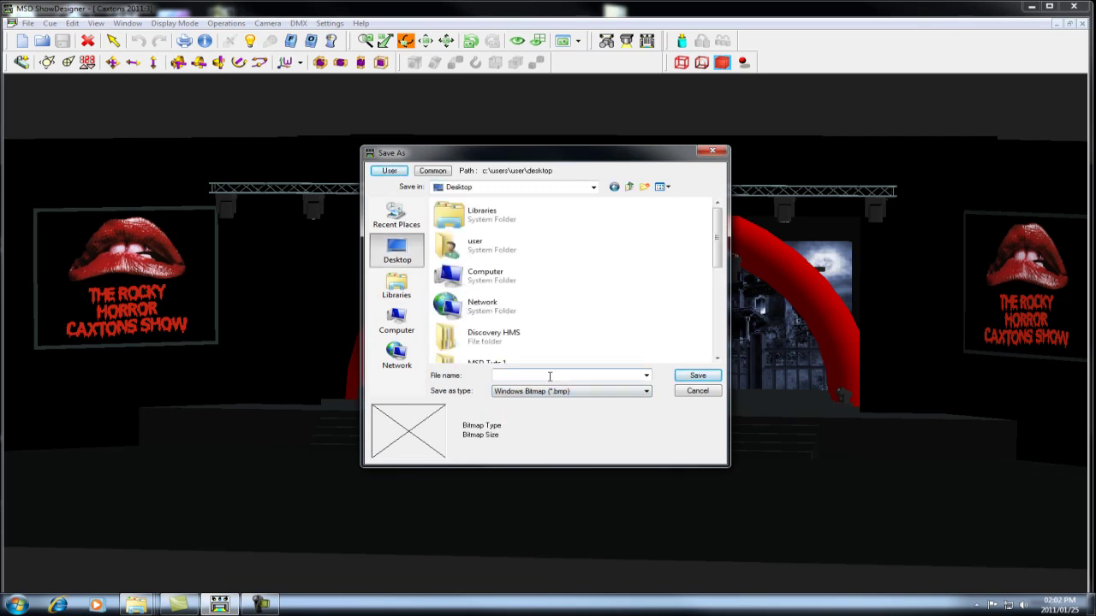
text(Stage)
key(Return)
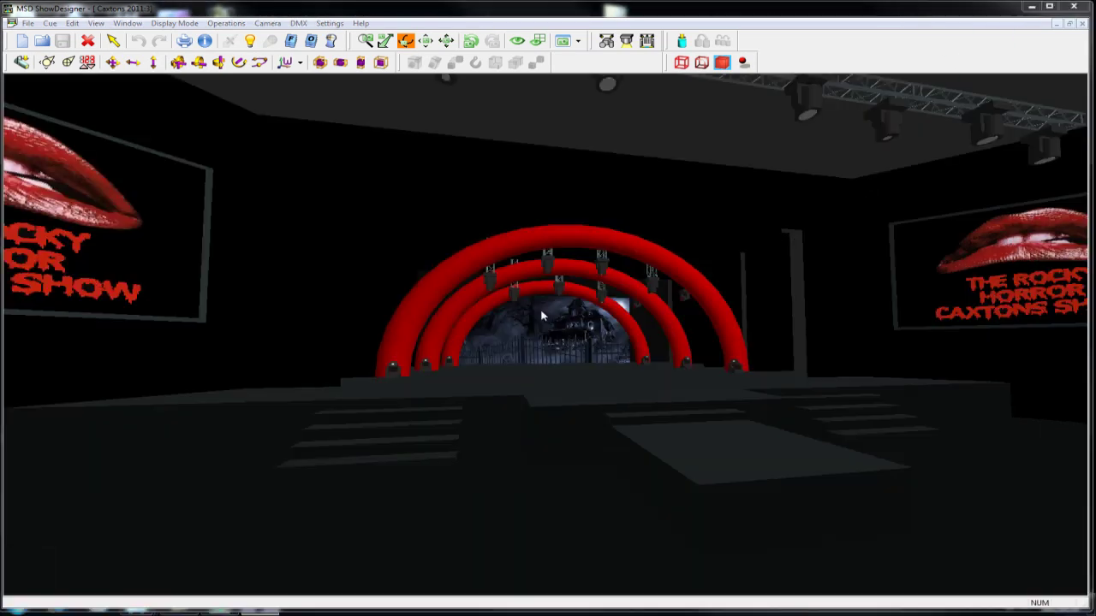